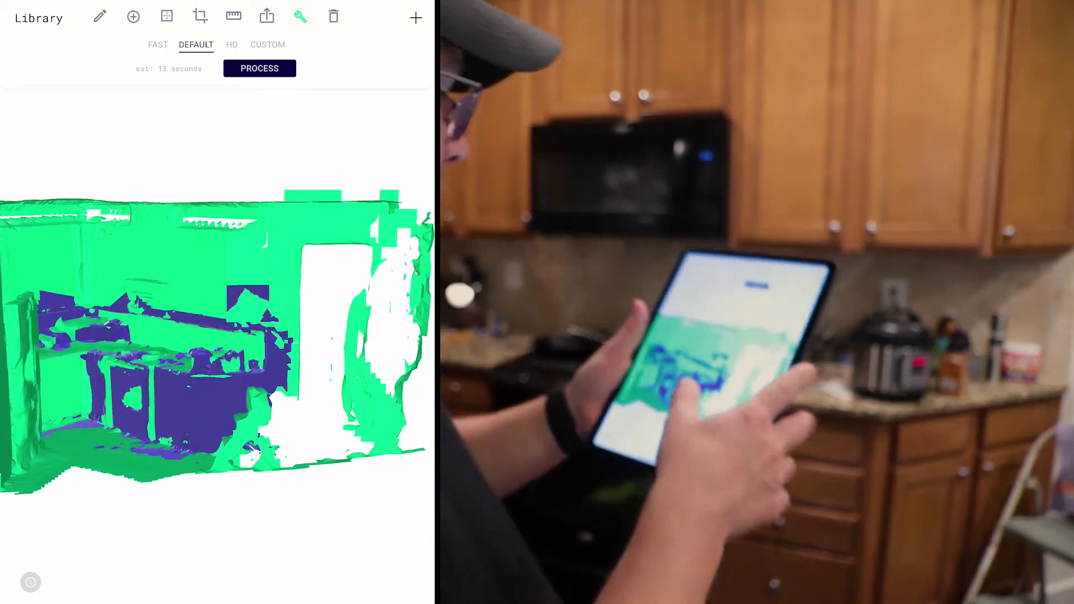
Process the new kitchen scan in Polycam at HD quality (about 35 seconds).
click(231, 44)
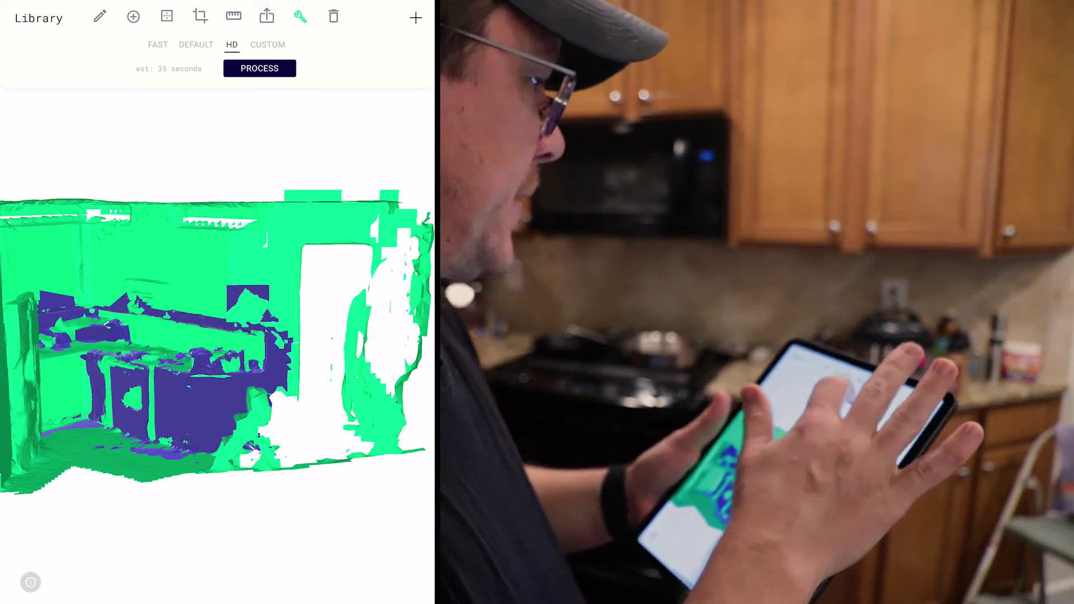
click(259, 68)
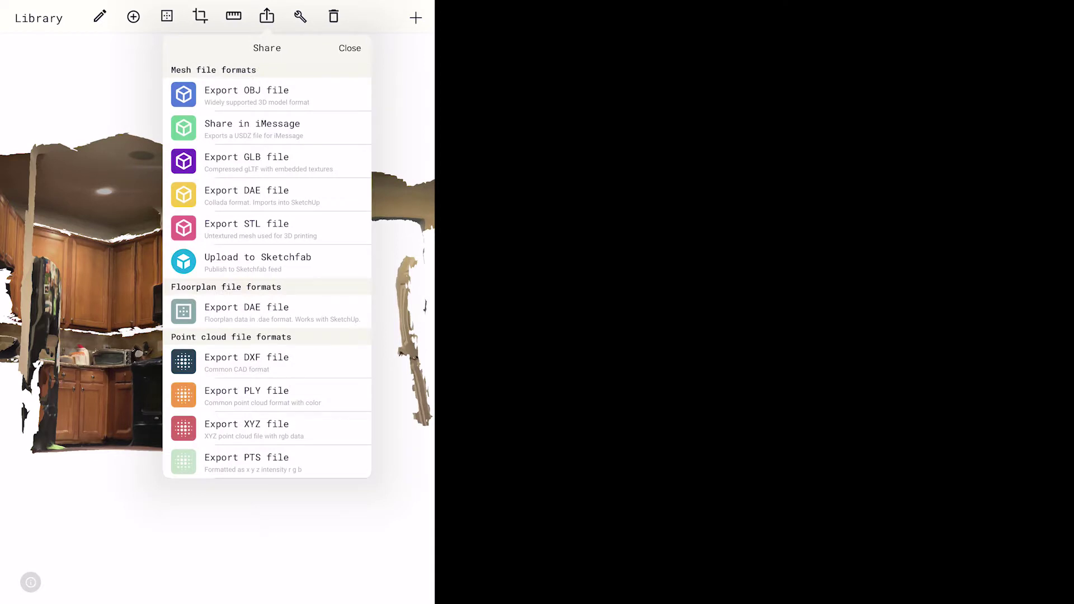
Export the kitchen scan as a Collada DAE file and import it into Blender.
click(246, 194)
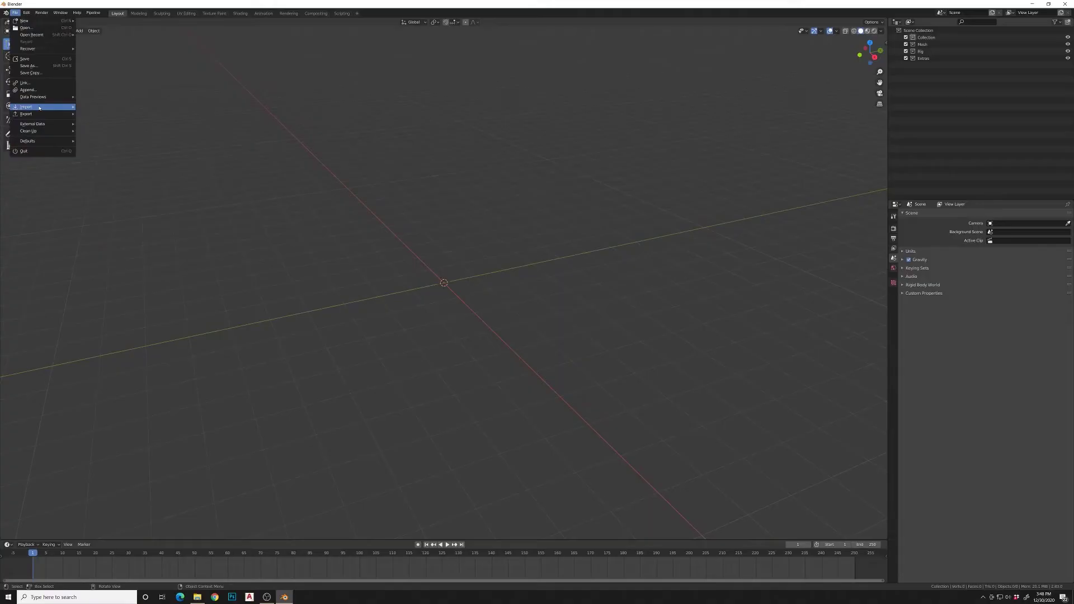
mouse_move(49, 107)
click(100, 106)
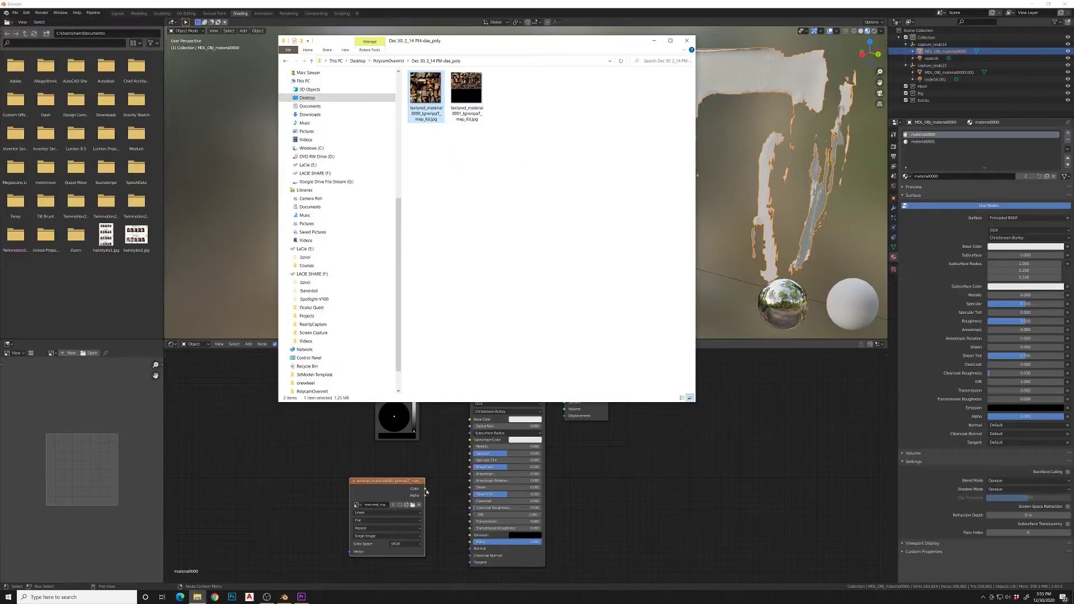
Wire each Image Texture color into Principled BSDF Base Color and set Specular to 0.
drag(425, 488, 470, 419)
drag(386, 481, 386, 465)
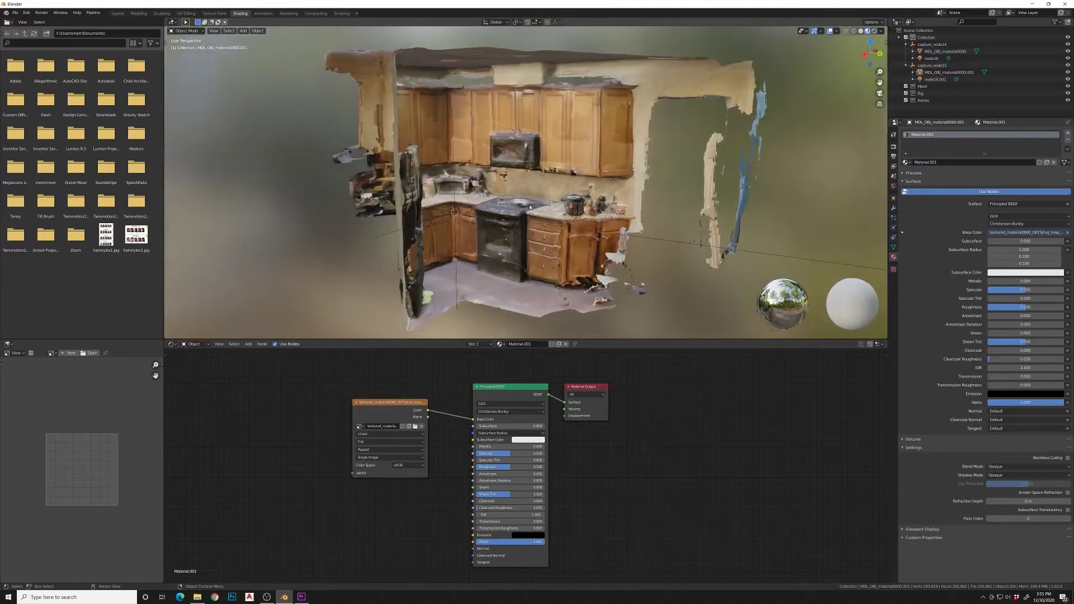
scroll(530, 207, up, 10)
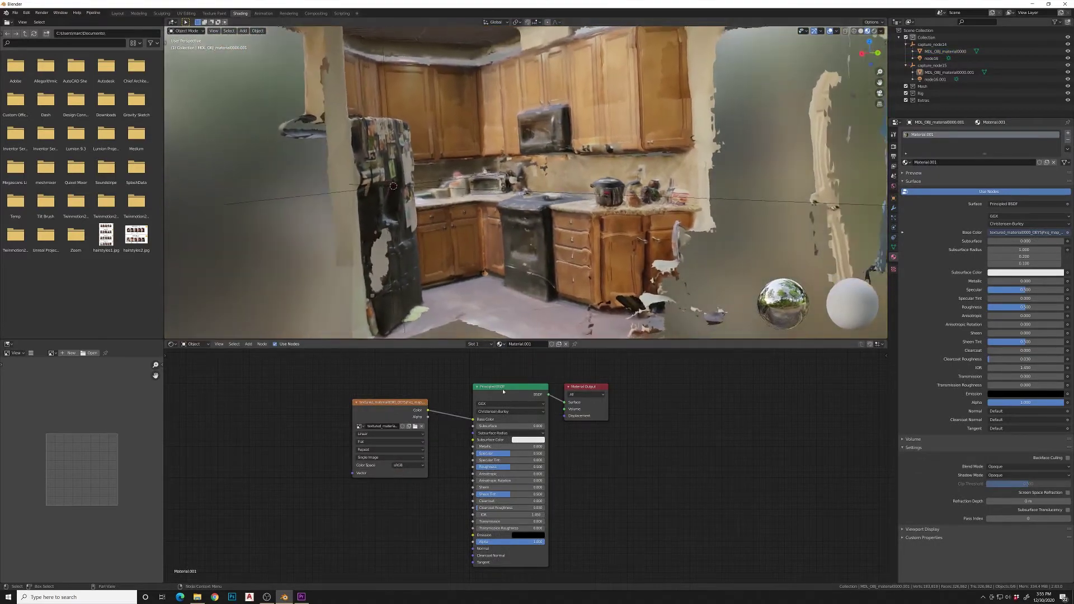
drag(508, 454, 478, 455)
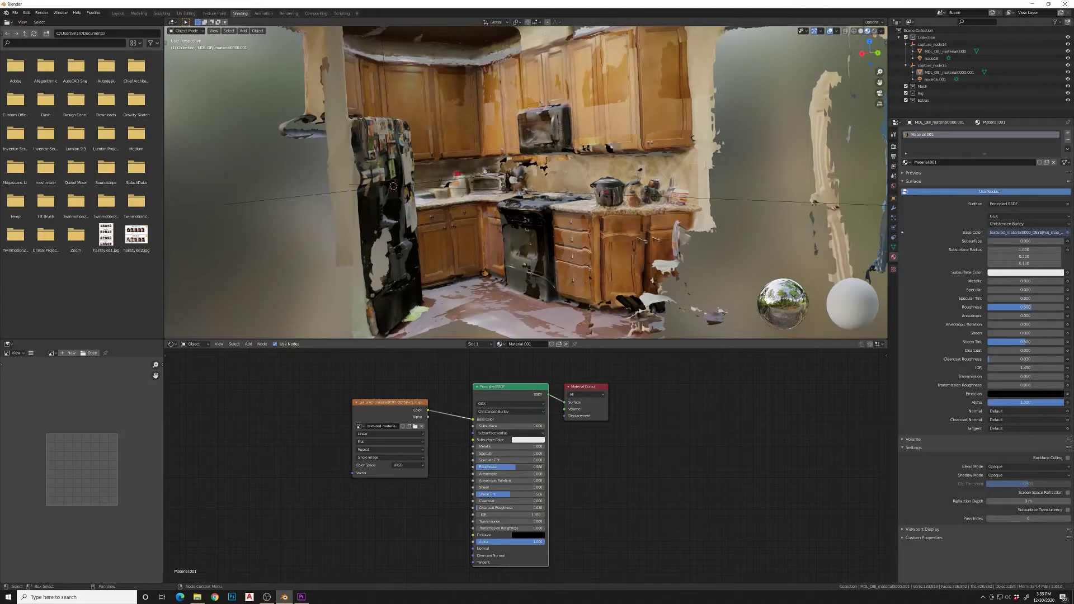
click(487, 150)
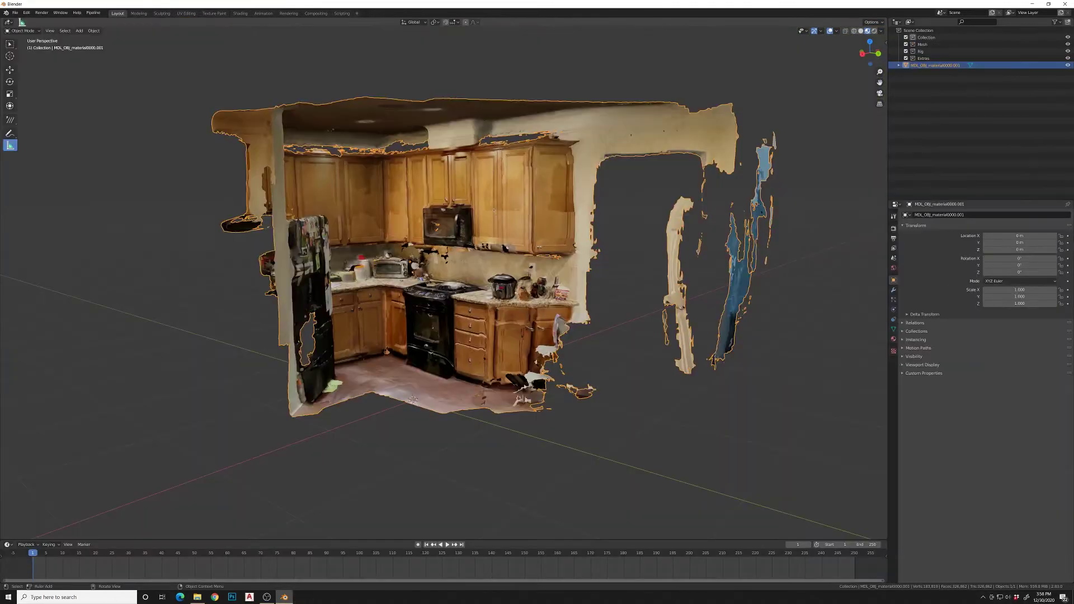
In Edit Mode, delete the stray wall vertices on the right of the kitchen mesh.
key(Tab)
drag(774, 158, 608, 440)
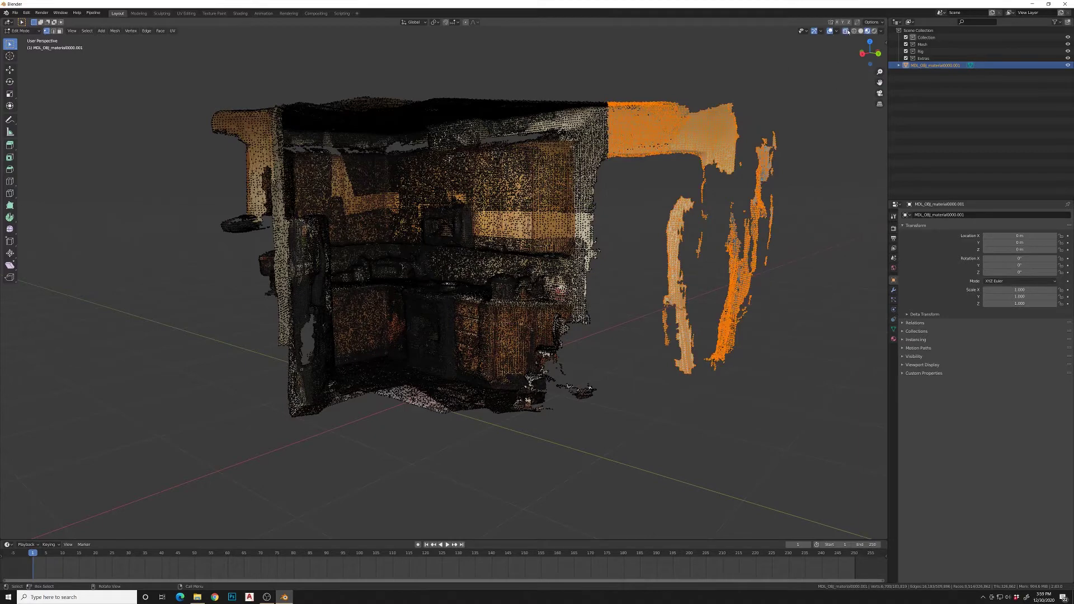
drag(807, 70, 587, 482)
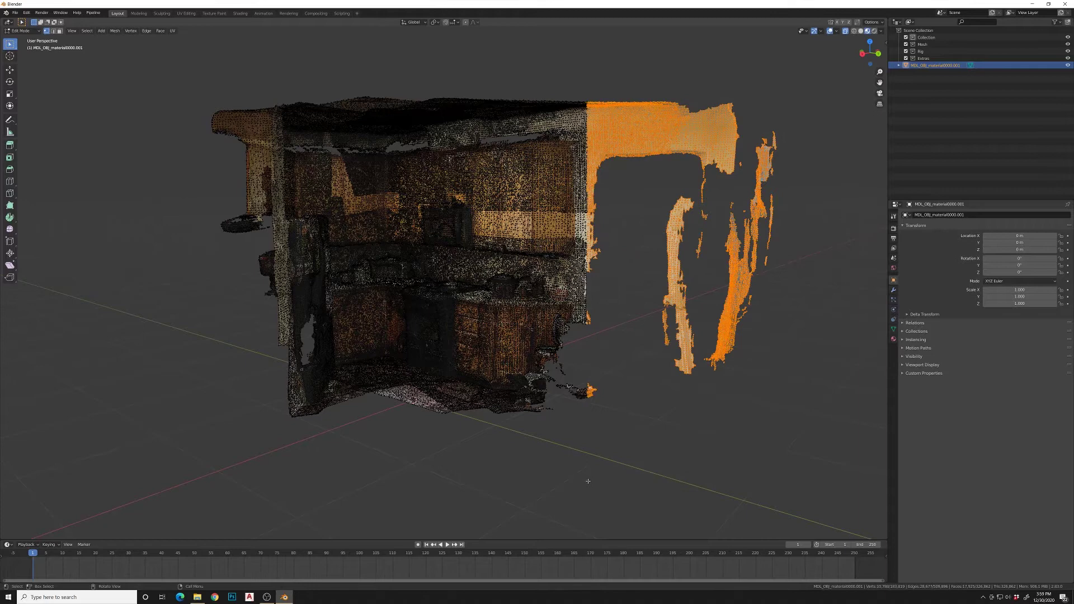
click(588, 482)
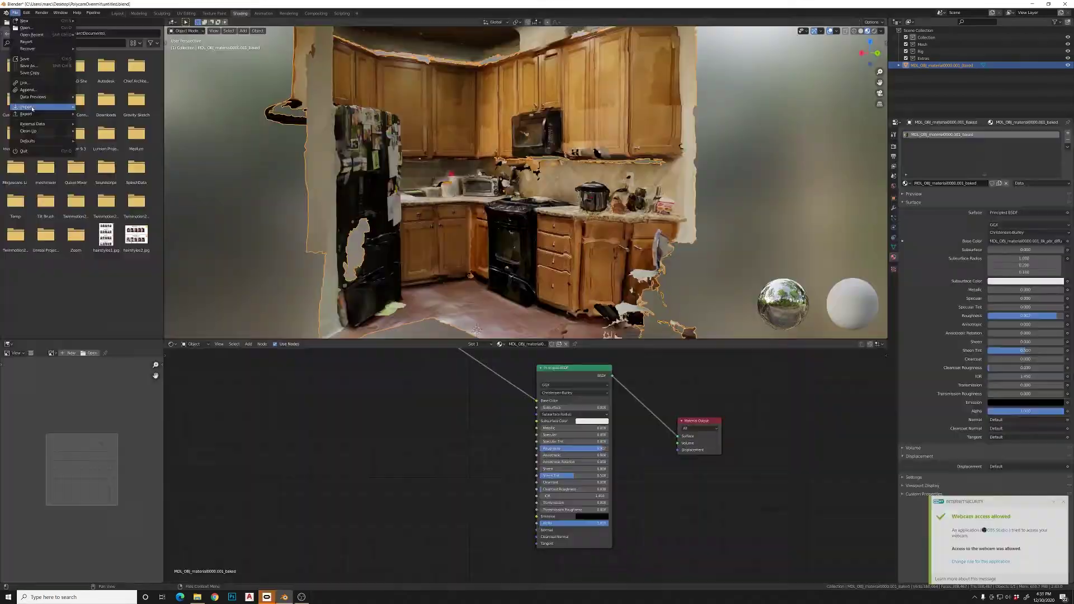
Export the cleaned kitchen mesh as room.fbx into the UE assets folder.
mouse_move(32, 117)
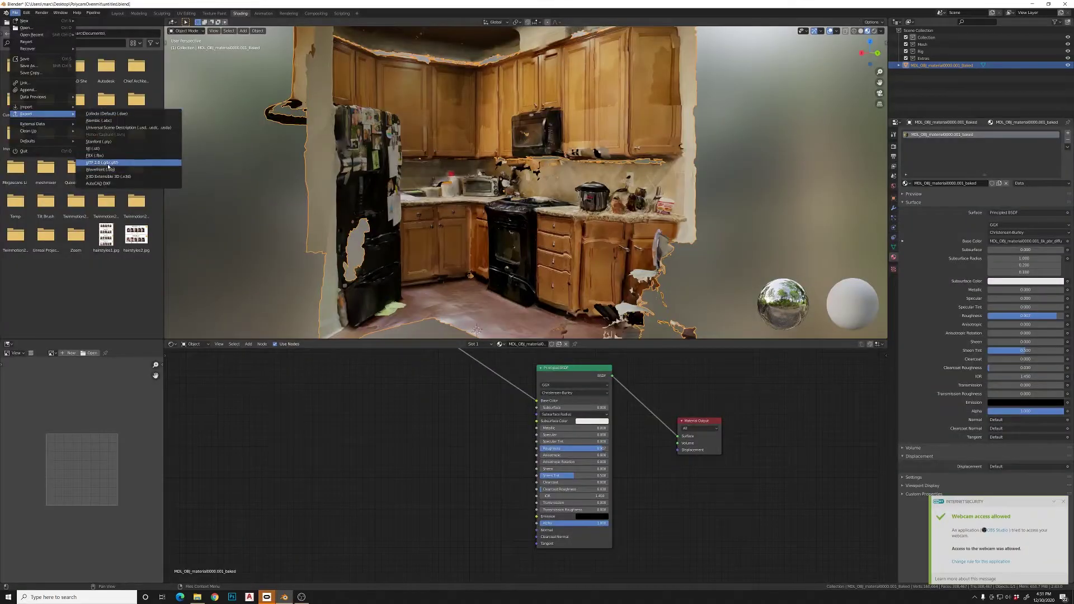
click(105, 156)
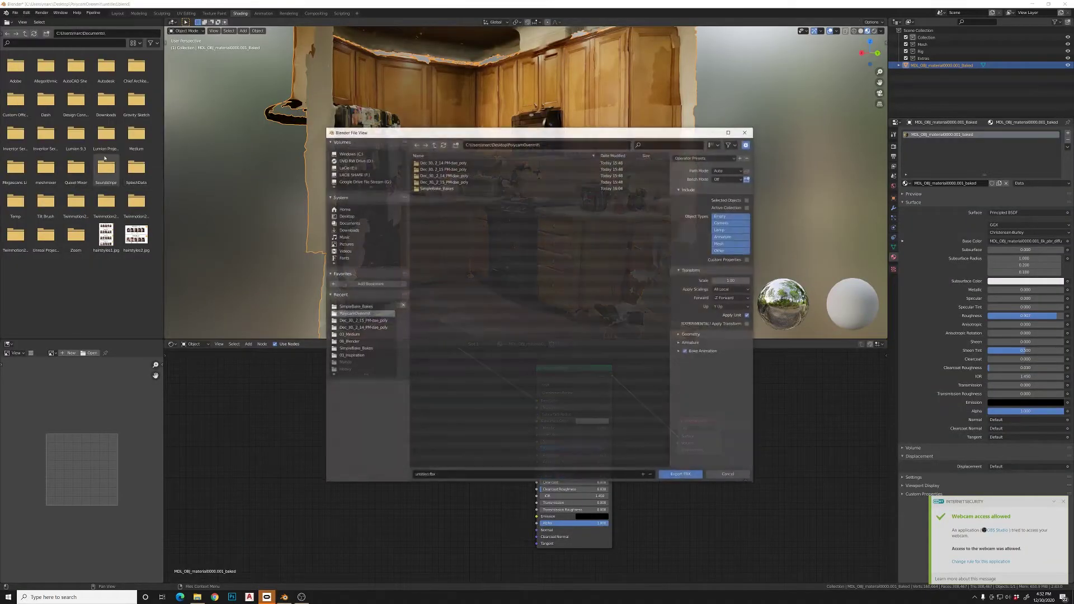
click(679, 475)
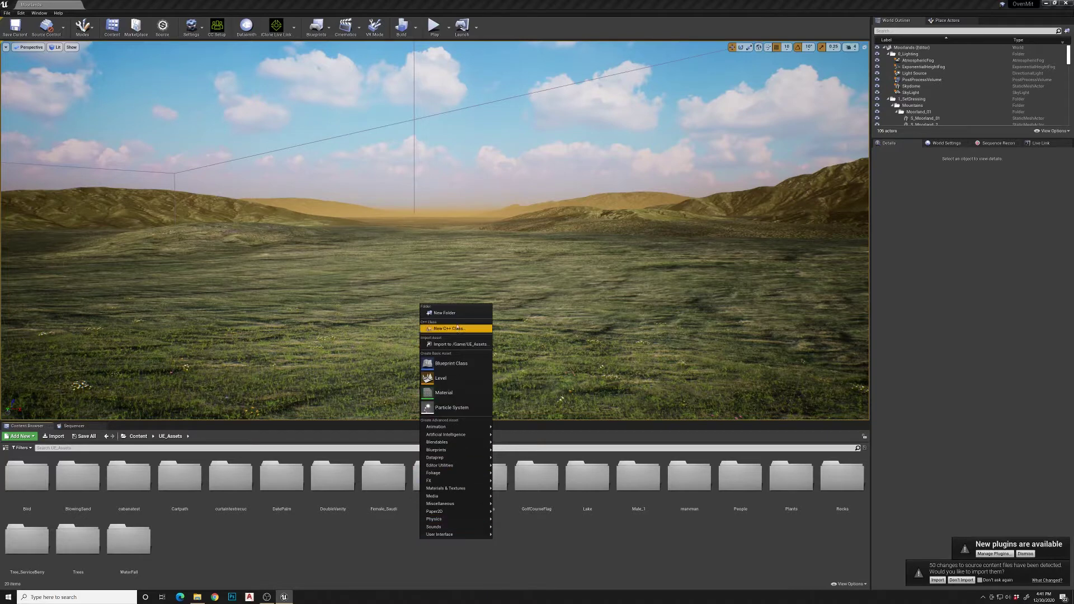
Create a KitchenPolycam folder in the Content Browser and open it.
click(444, 313)
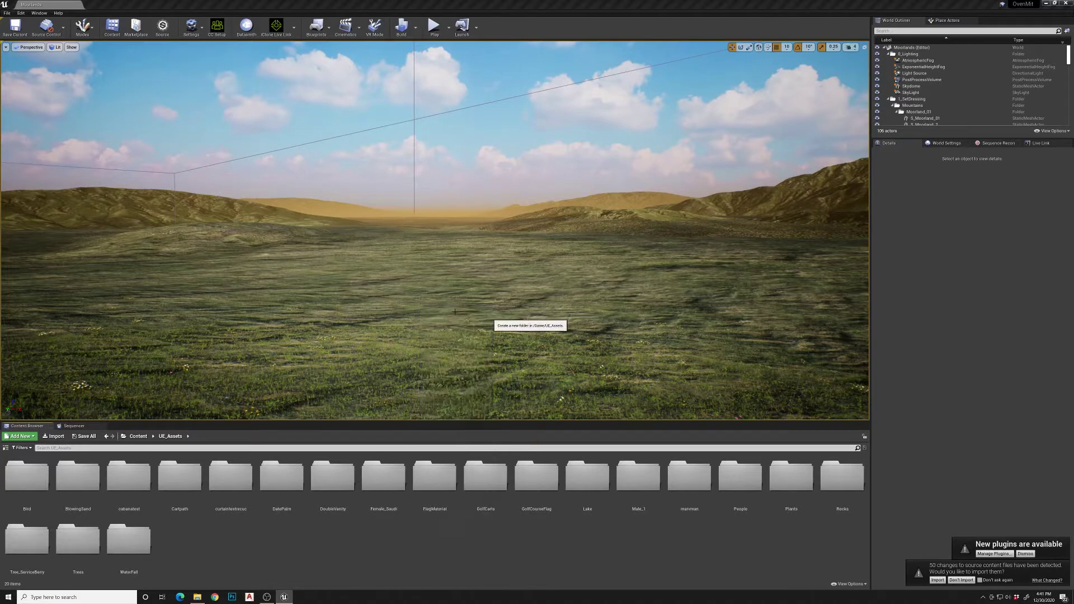
text(KitchenPolycam)
key(Return)
double_click(604, 472)
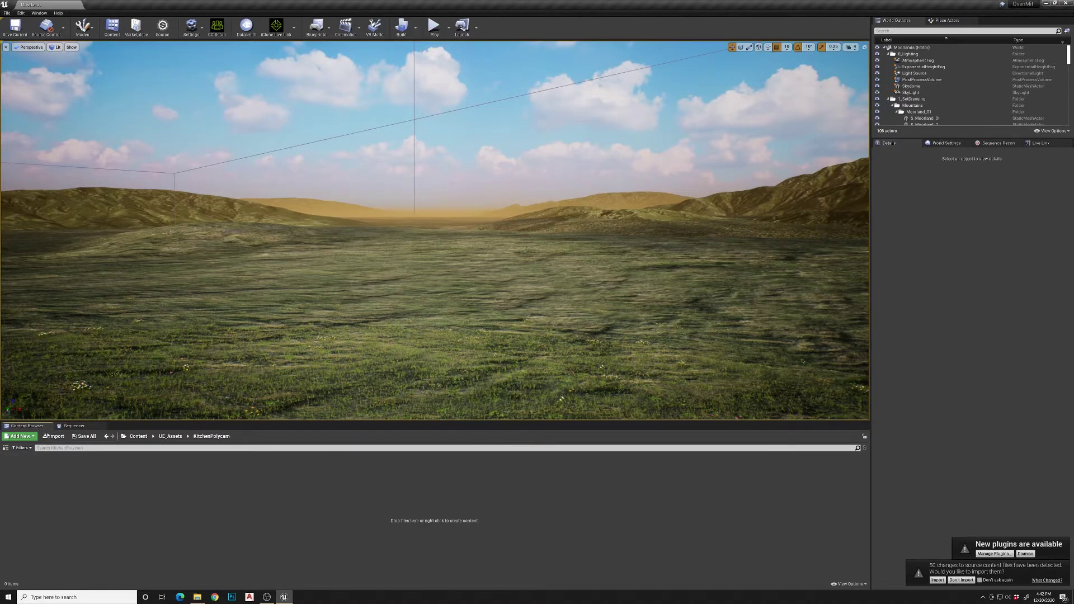
Import room.fbx into the folder using the FBX Import Options.
click(54, 437)
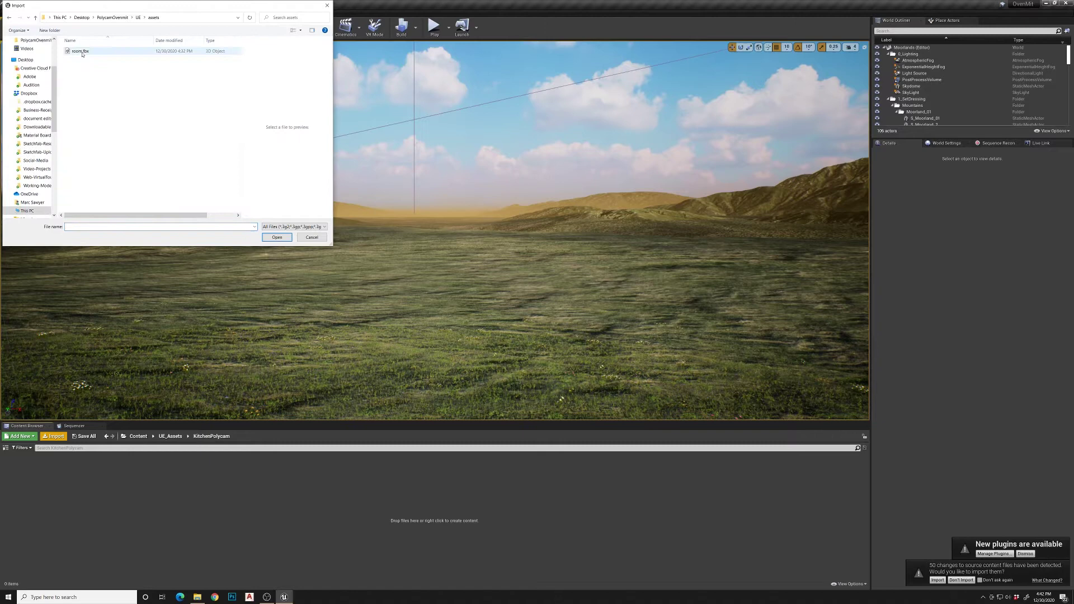
click(278, 239)
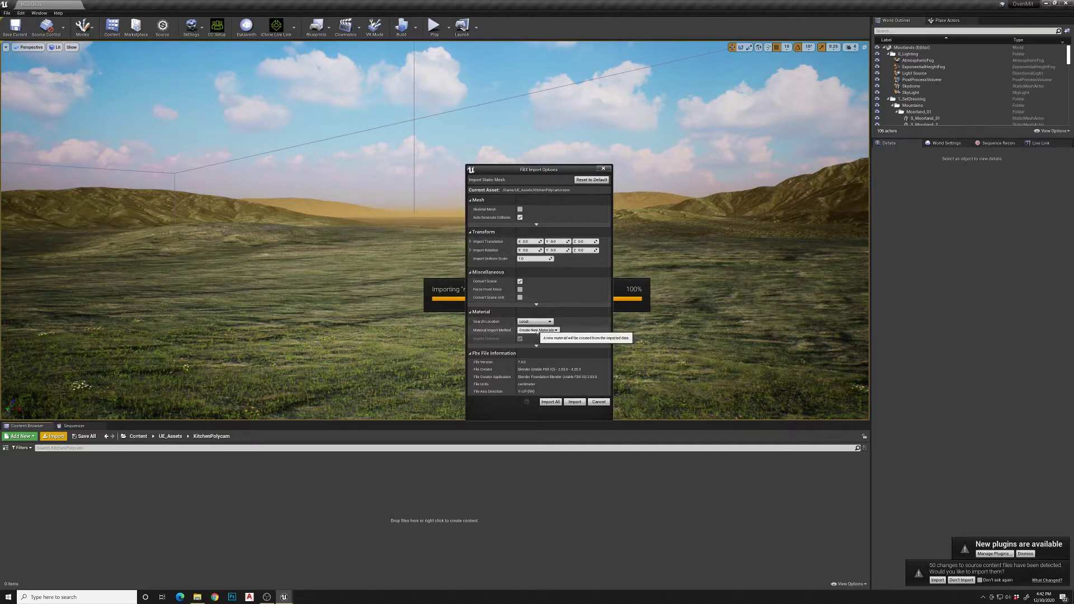
click(551, 402)
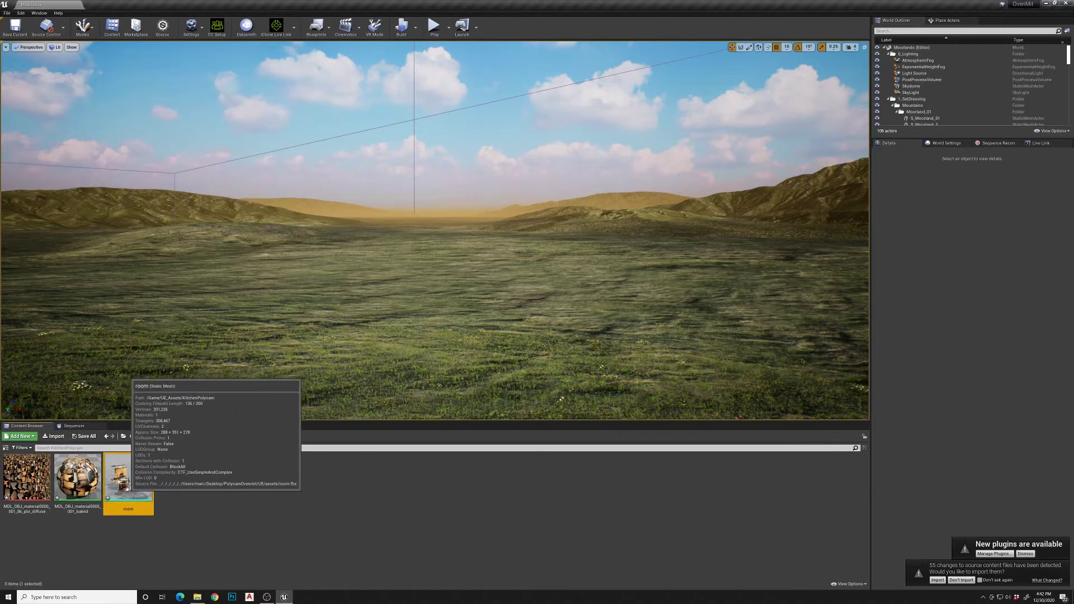
Place the room mesh in the level and raise it onto the grass (Z about -390).
drag(128, 477, 302, 360)
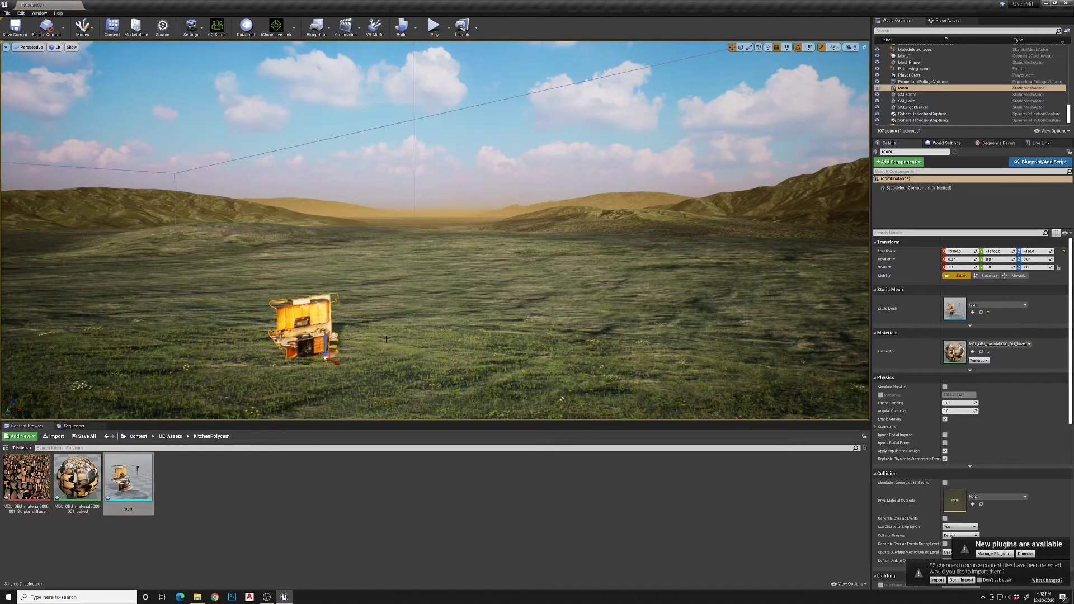
key(shift+3)
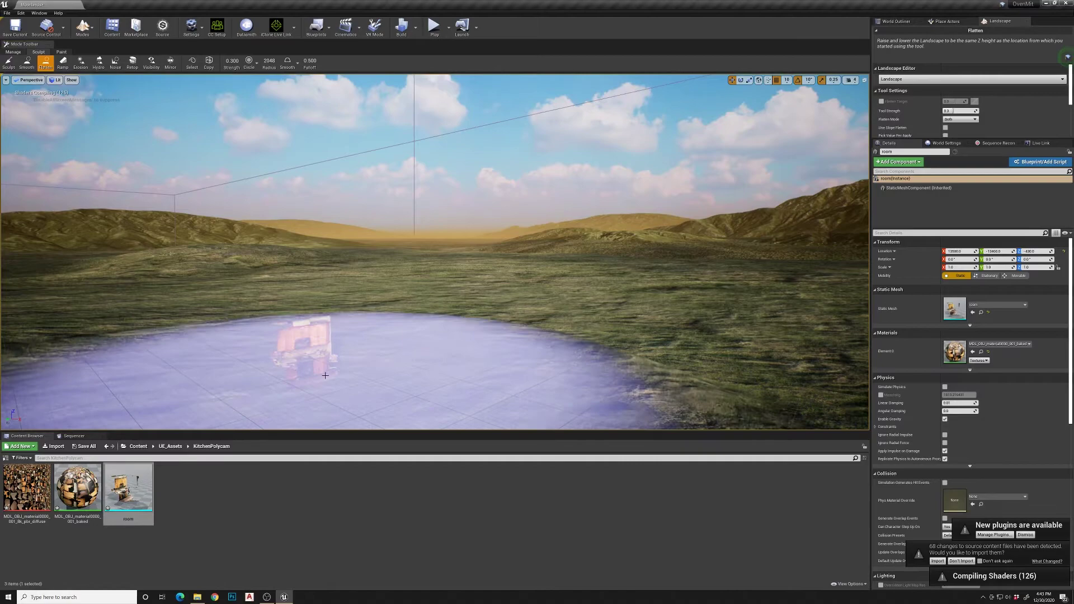
key(shift+1)
mouse_move(333, 366)
right_down()
mouse_move(324, 366)
mouse_move(347, 364)
mouse_move(336, 363)
right_up()
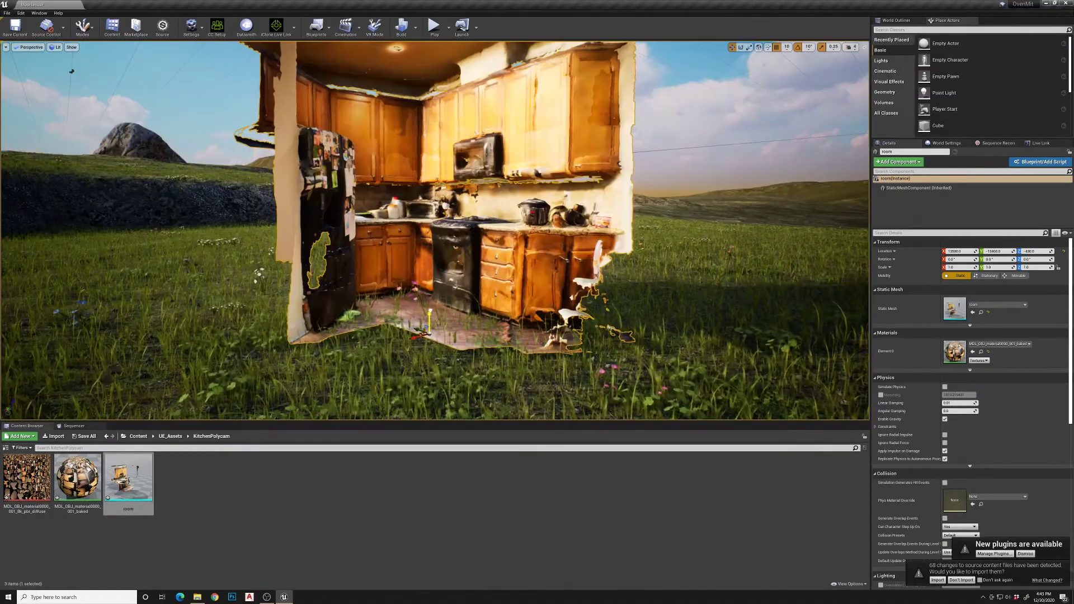
drag(428, 319, 429, 269)
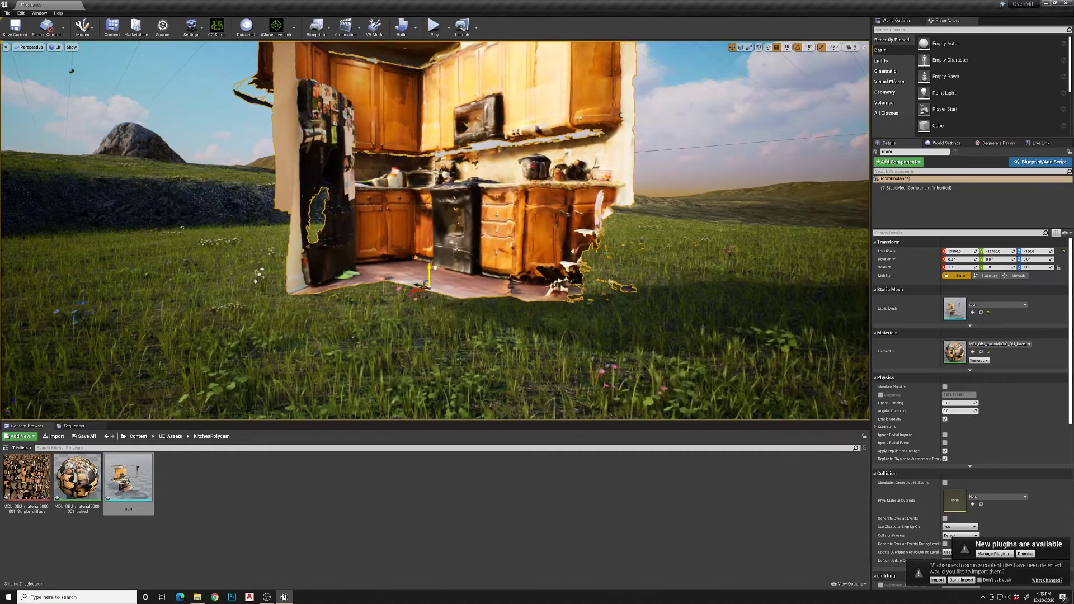
right_drag(429, 269, 403, 270)
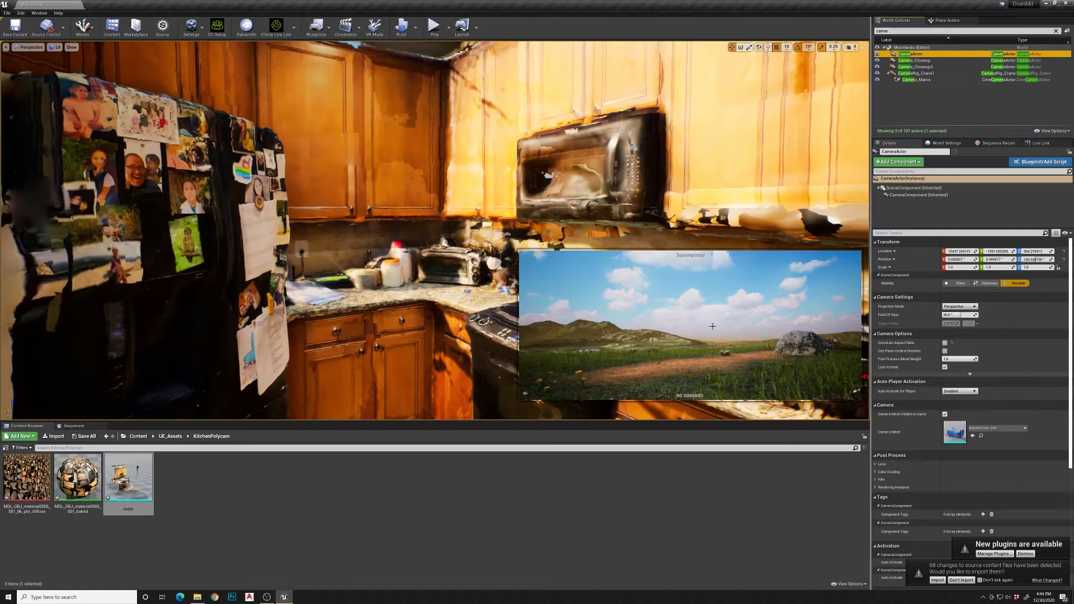
Pilot the CameraActor and aim it at the kitchen so the fridge is in view.
right_click(901, 53)
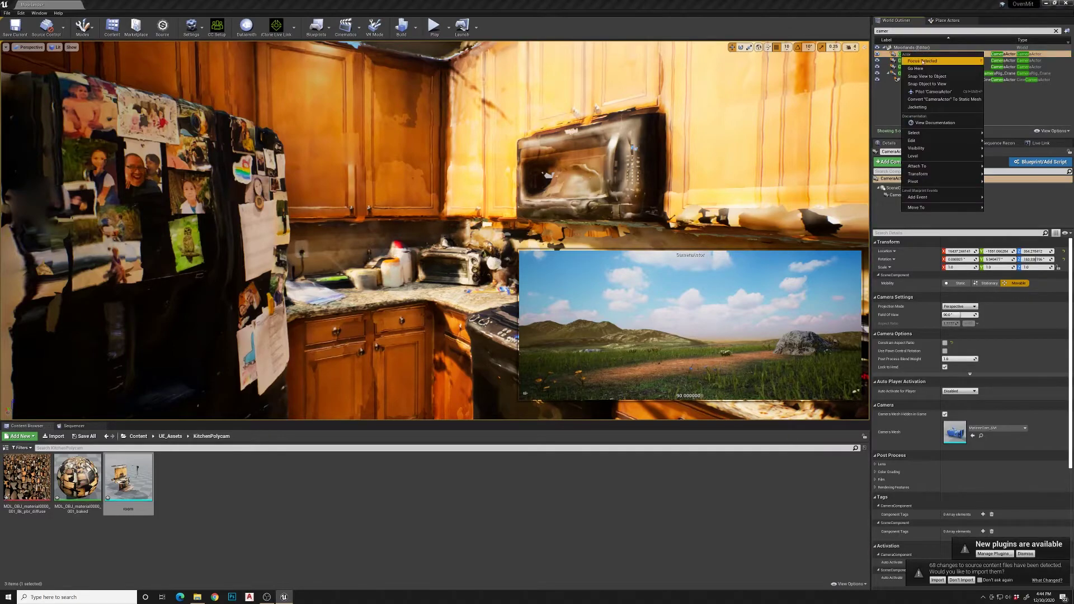
click(929, 92)
right_drag(569, 312, 649, 312)
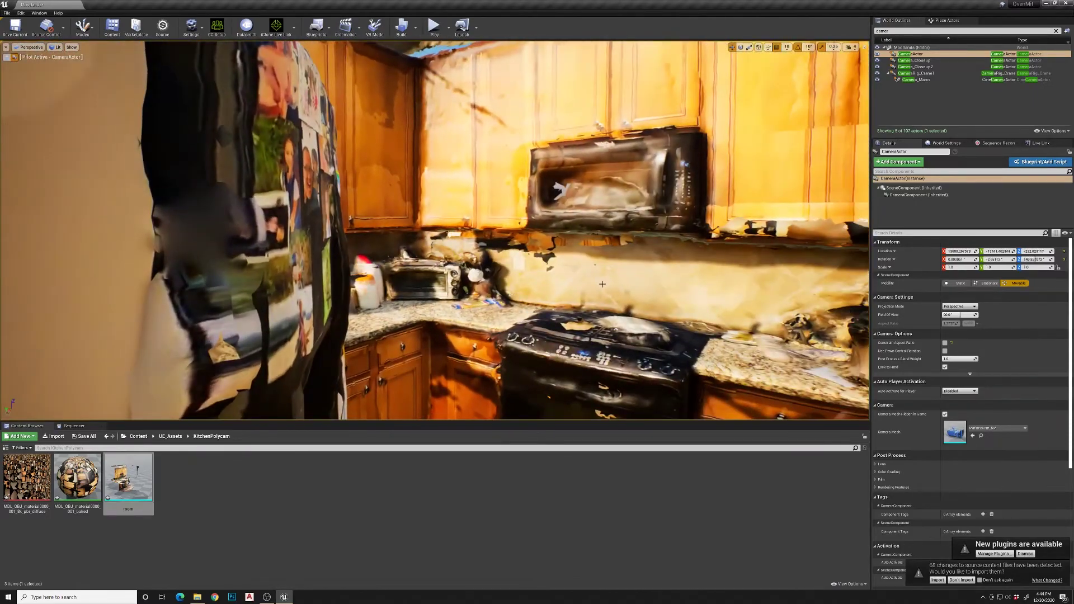
click(854, 47)
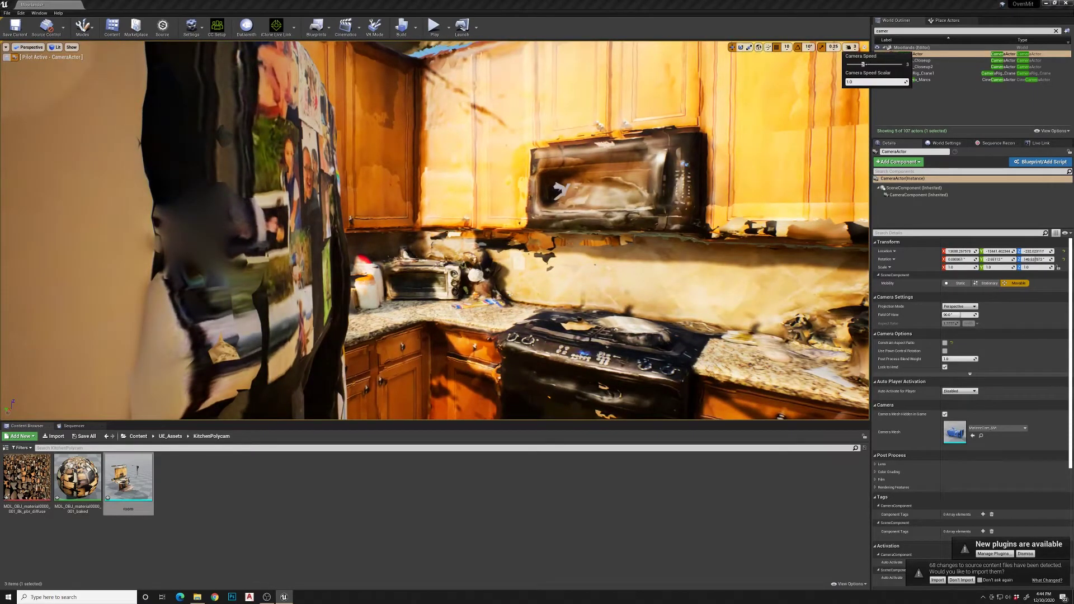
right_drag(615, 251, 594, 259)
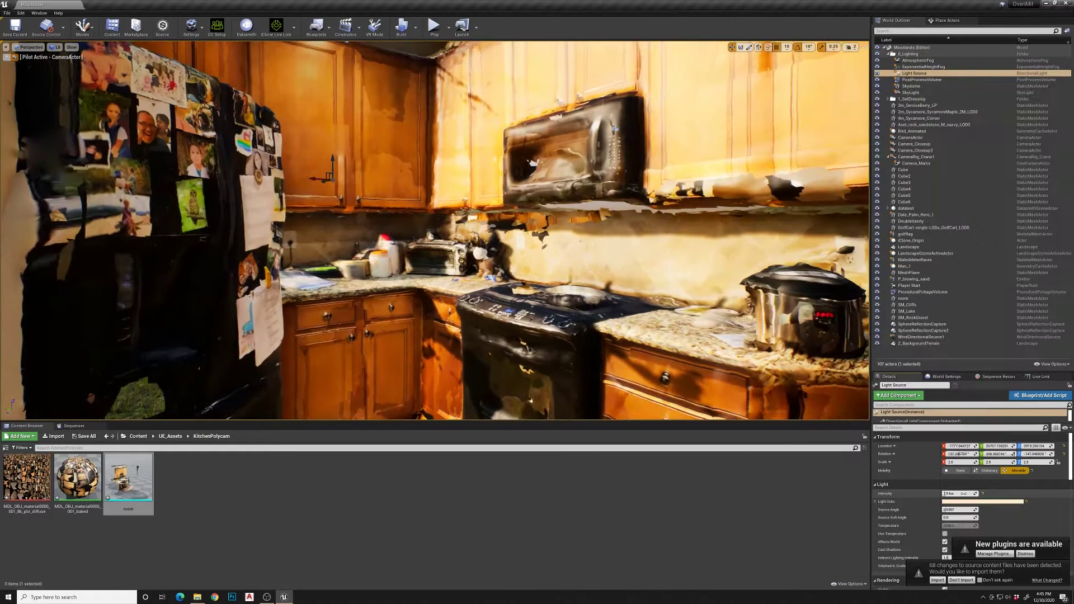
Set Light Source intensity to 0 and lower PostProcessVolume exposure compensation from 10.
drag(959, 493, 945, 494)
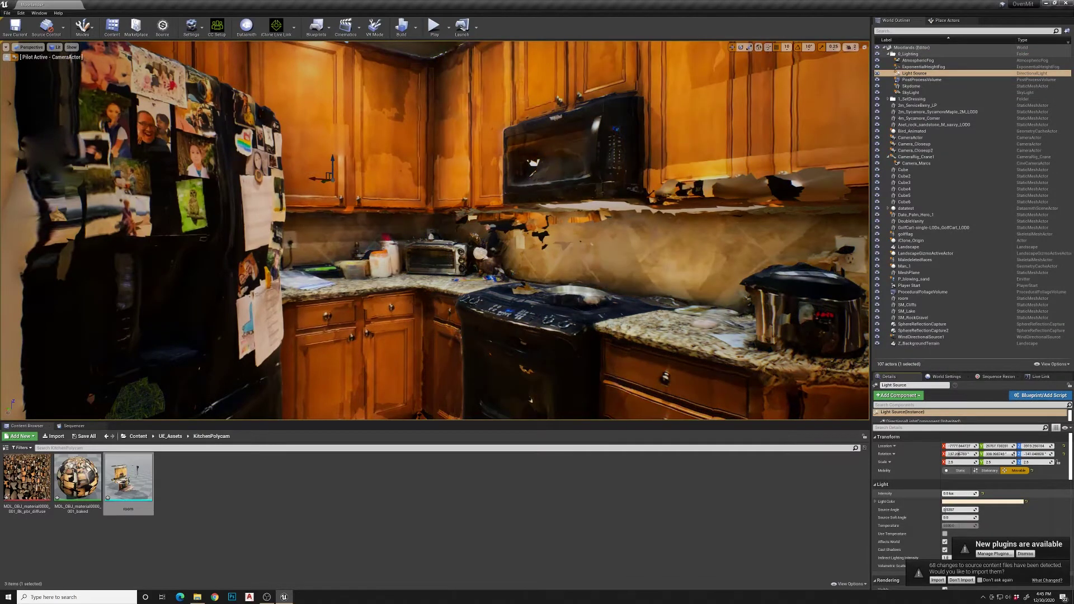
click(922, 79)
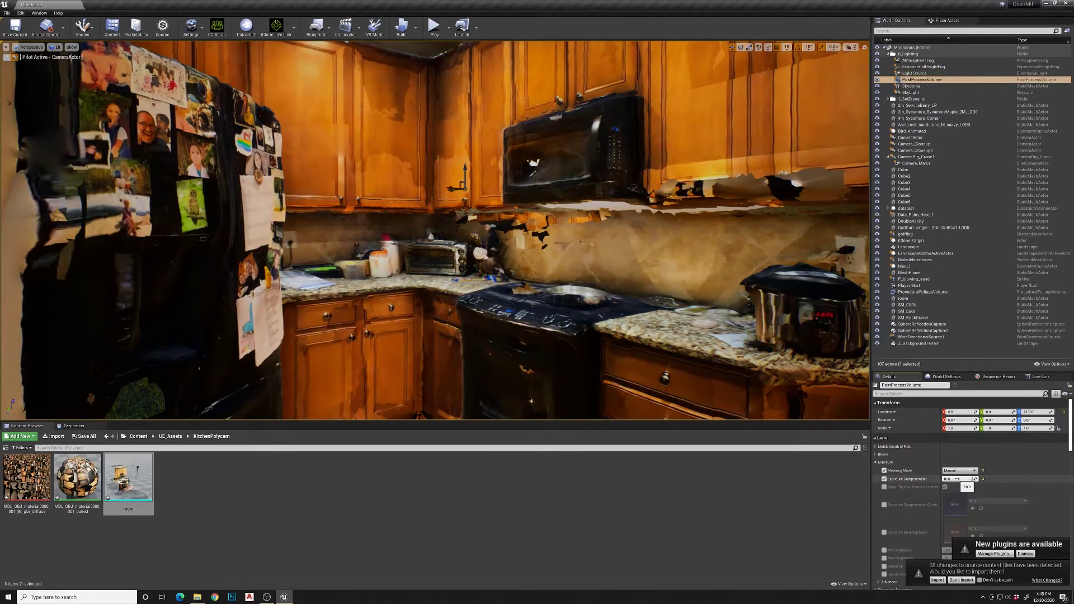
drag(956, 479, 940, 479)
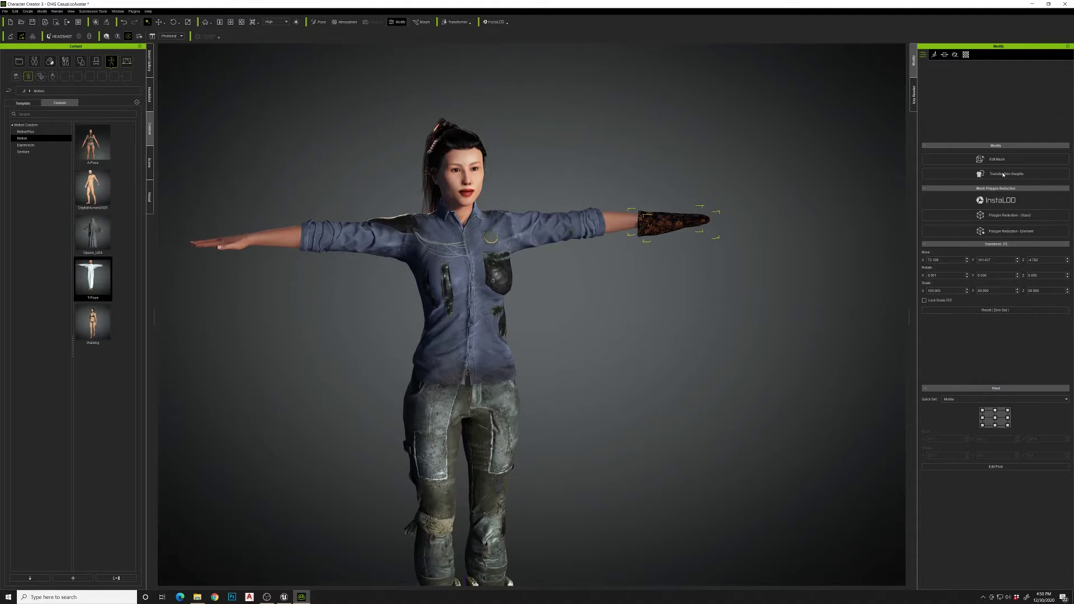
Apply Transfer Skin Weights to the forearm prop and clear the selection.
click(1003, 174)
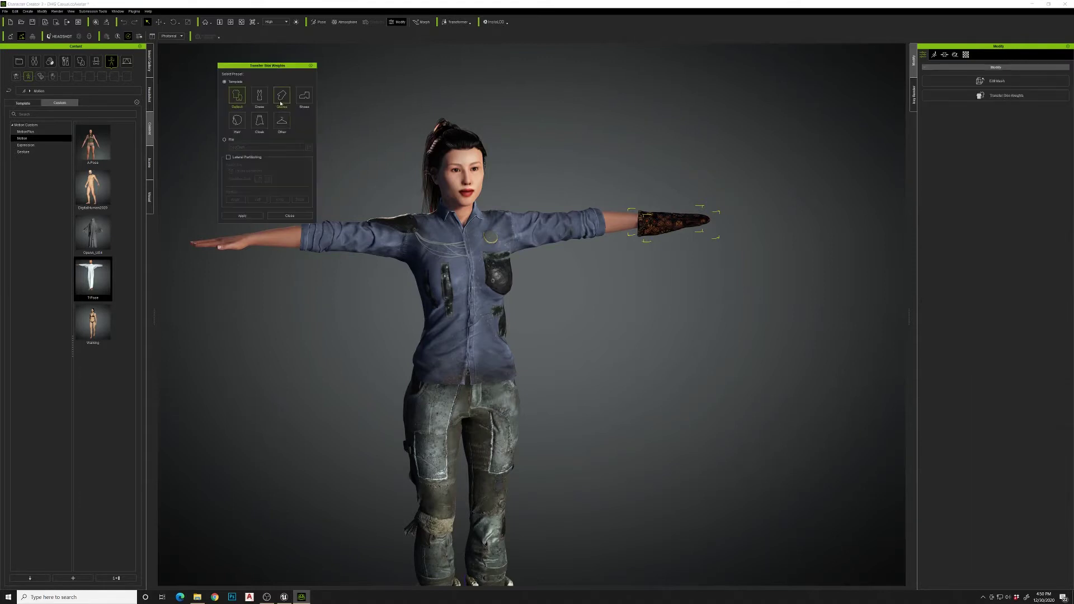
click(242, 216)
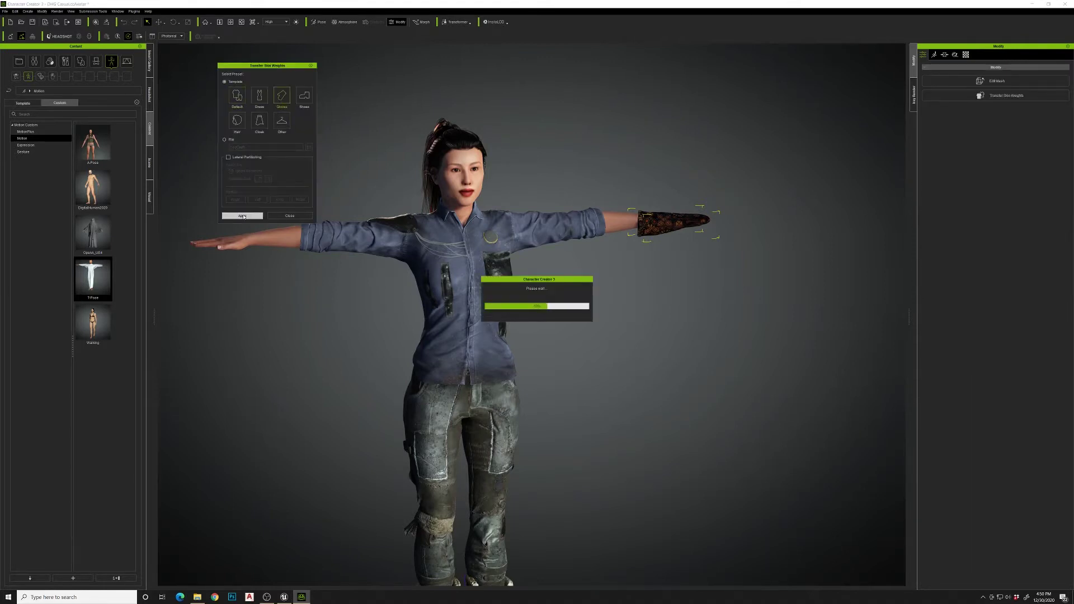
drag(749, 176, 649, 287)
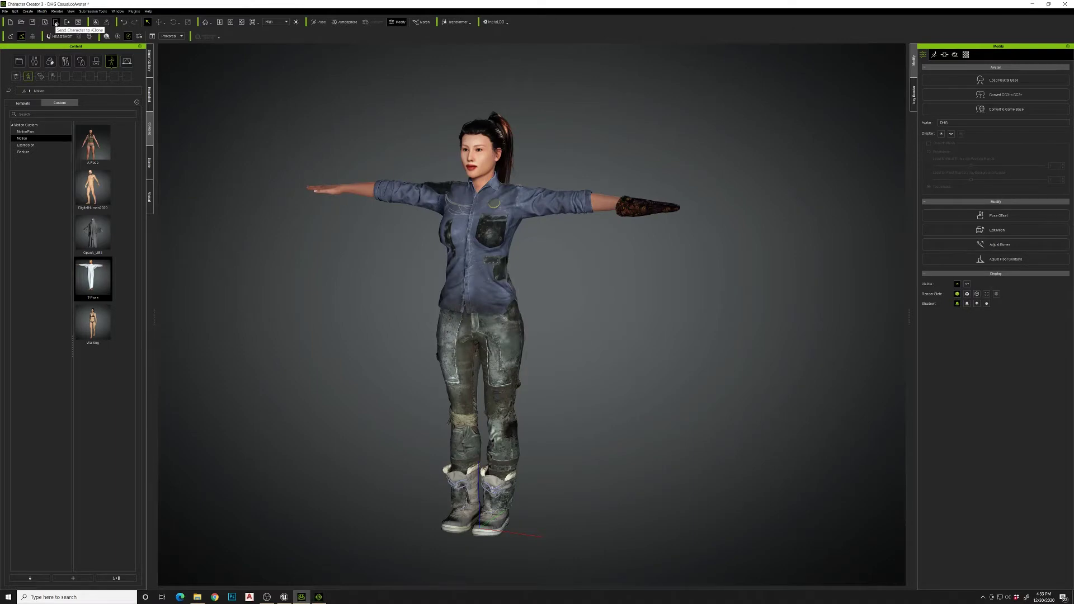
Send the character to iClone, apply a Chat Laugh motion, and play it back.
click(56, 23)
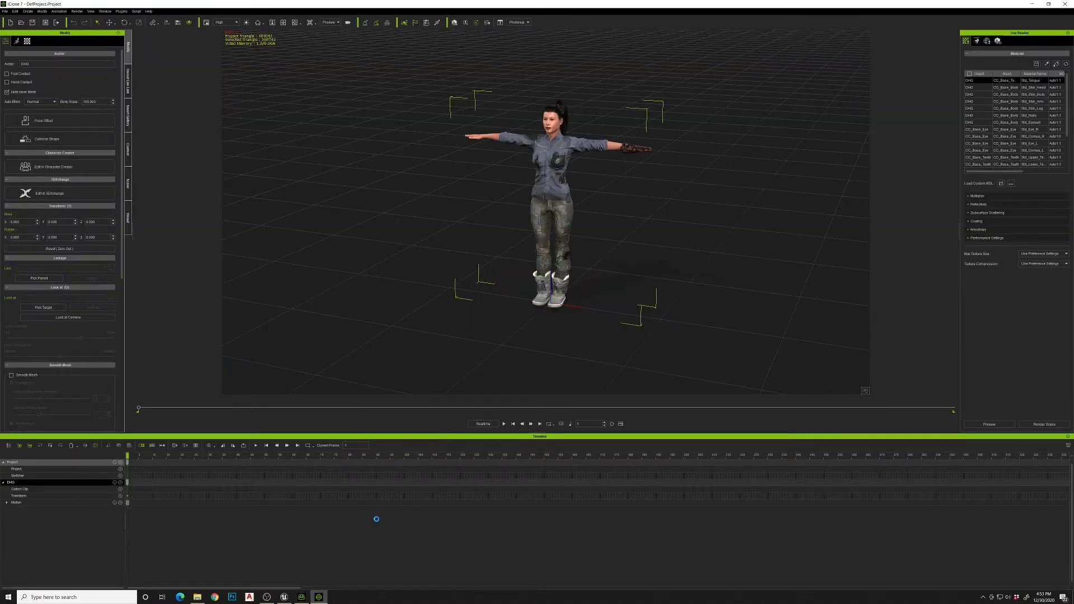
drag(81, 307, 555, 180)
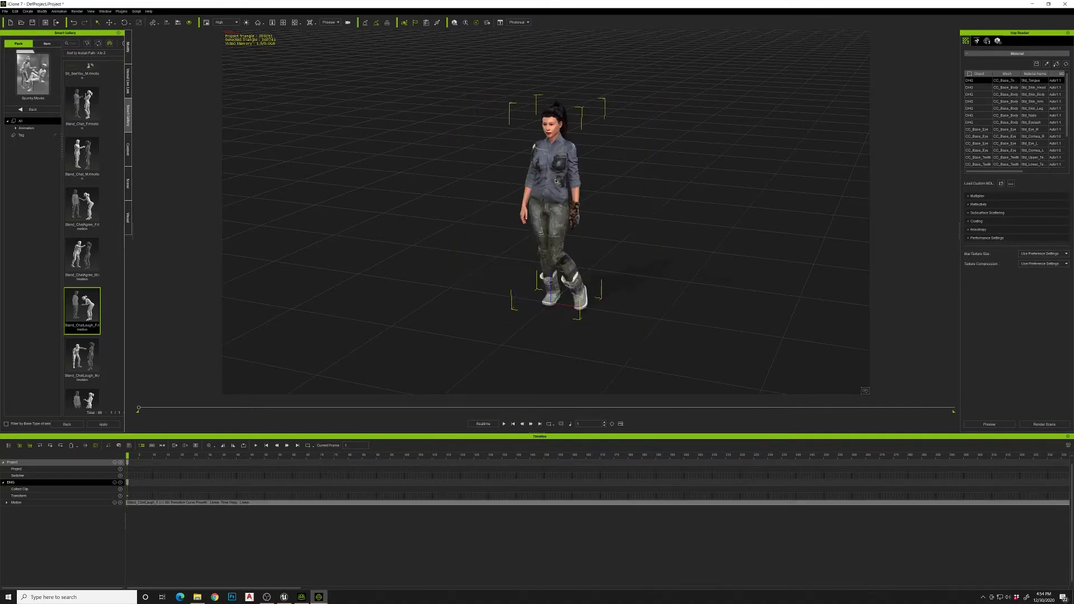
click(504, 423)
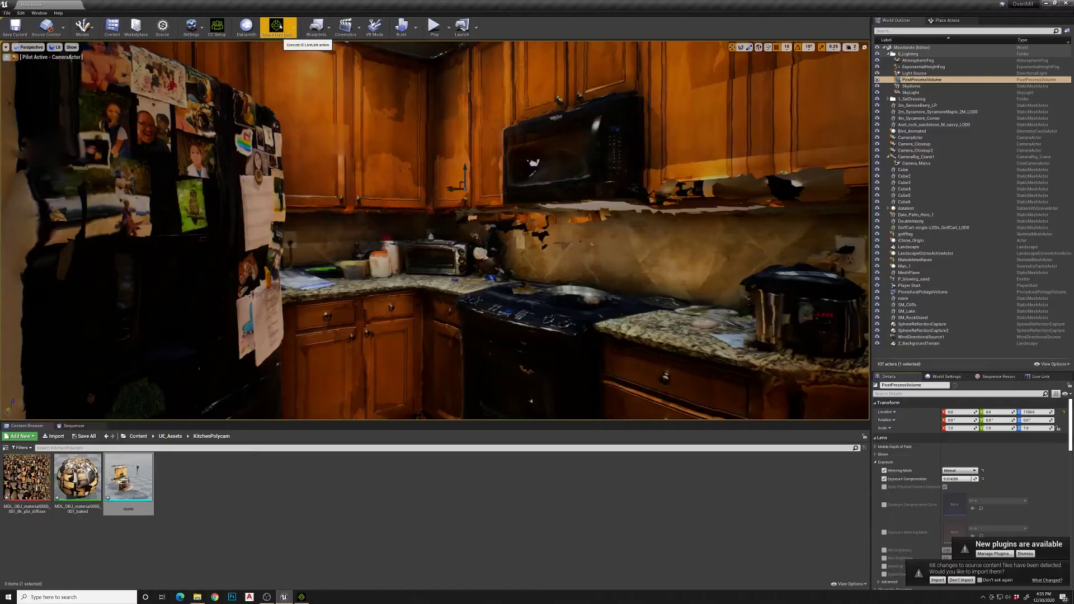
Select iClone_Origin, frame it, and move it across the kitchen floor.
click(293, 26)
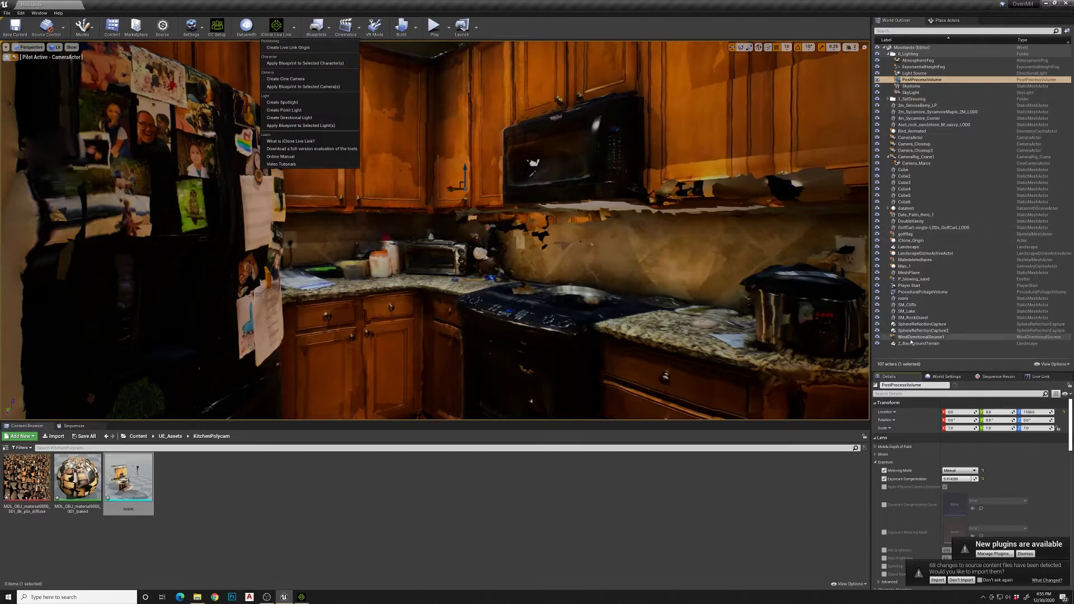
click(914, 240)
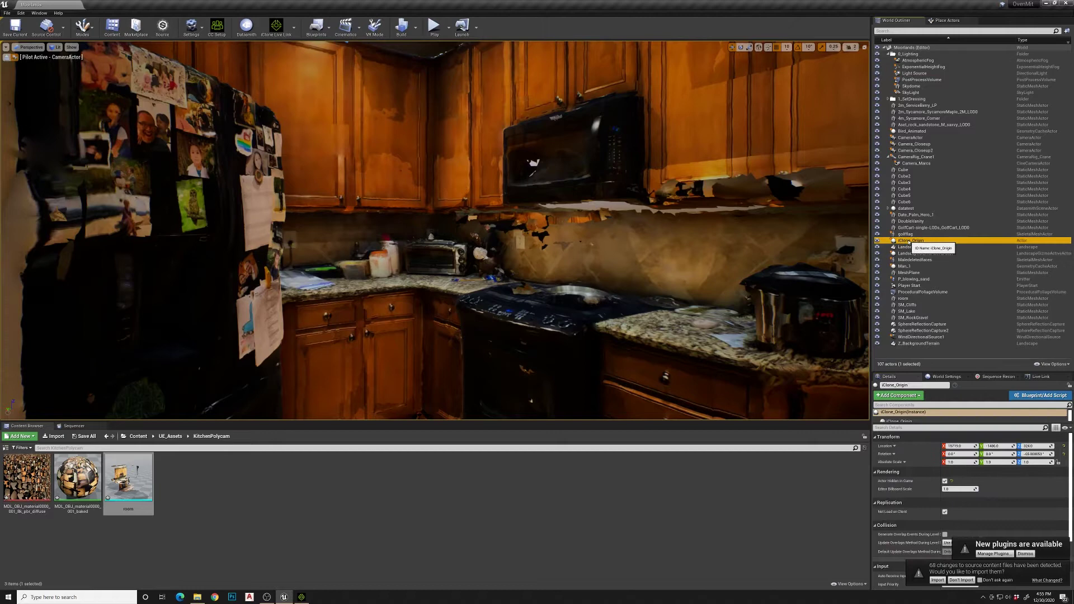
double_click(911, 241)
drag(414, 168, 405, 268)
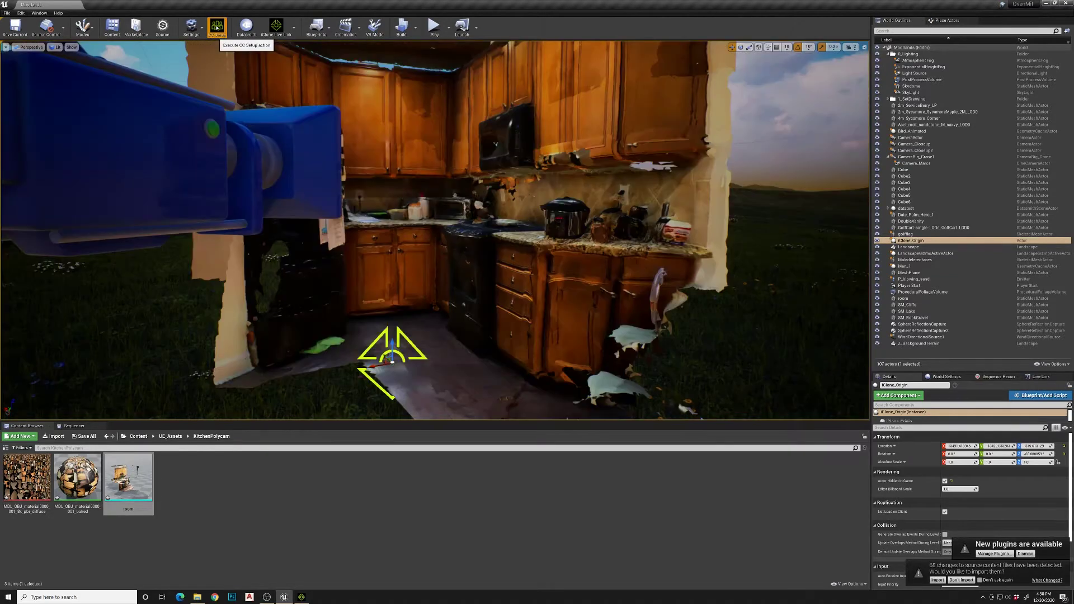
Run Character Creator auto setup with the HQ Shader option.
click(217, 26)
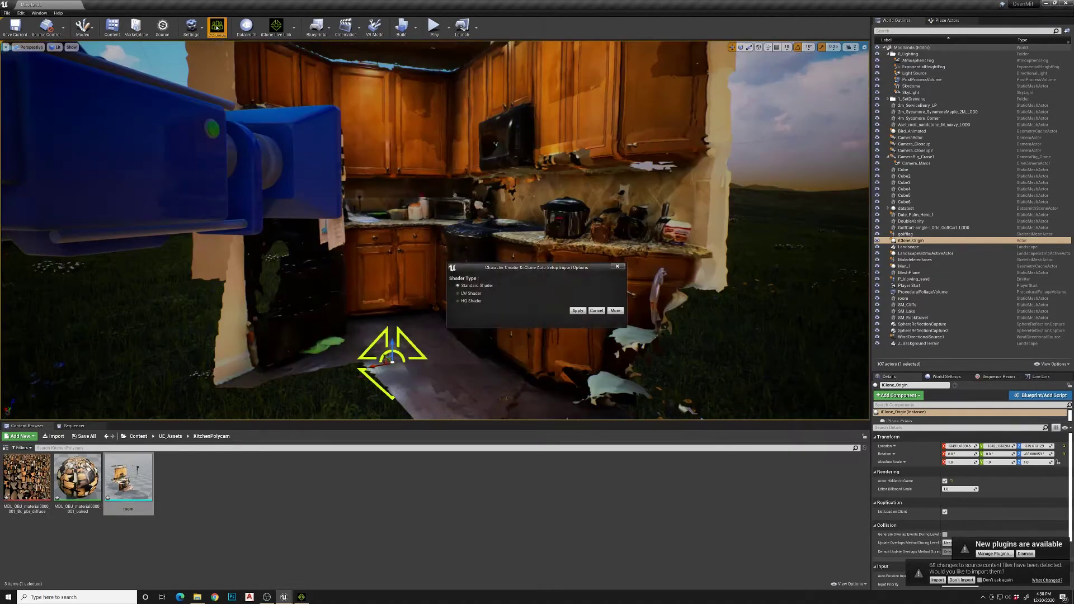
click(458, 301)
click(577, 311)
Add an iClone LiveLink source on port 54321 in Live Link.
click(1041, 376)
click(886, 388)
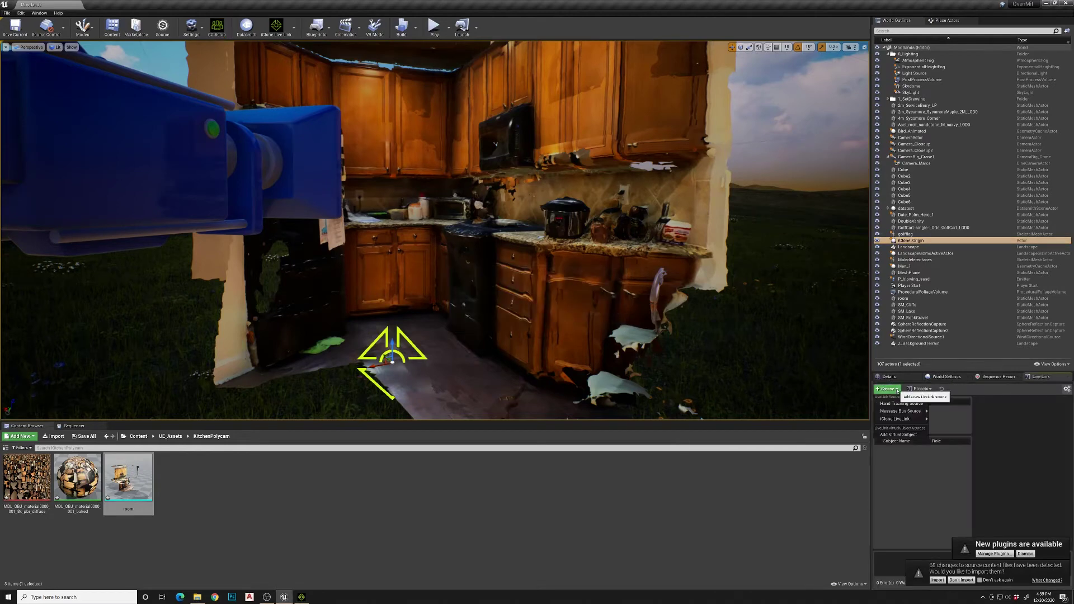
mouse_move(928, 419)
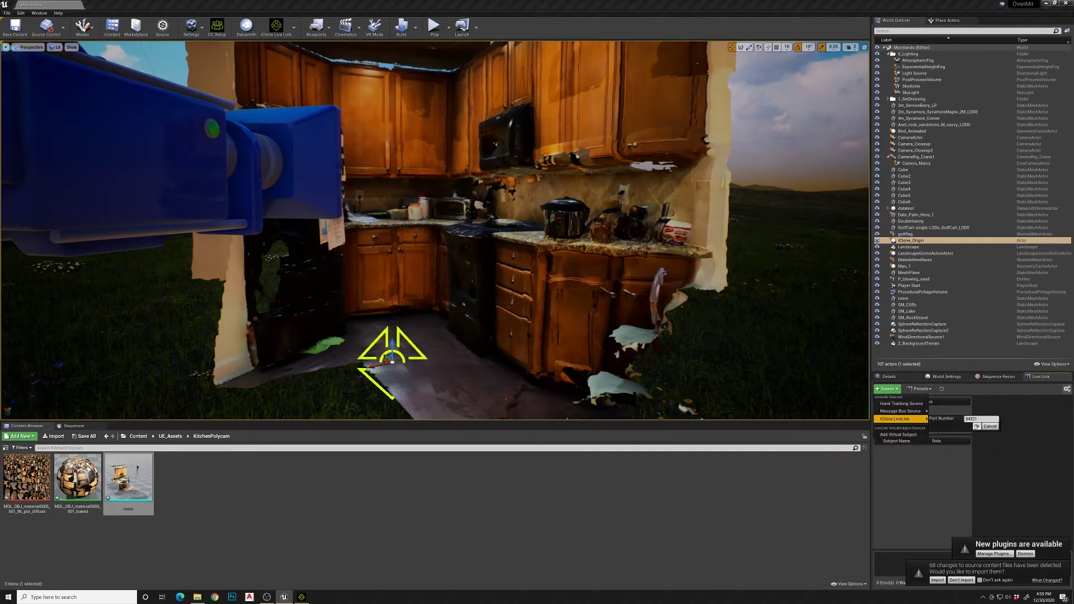
click(976, 426)
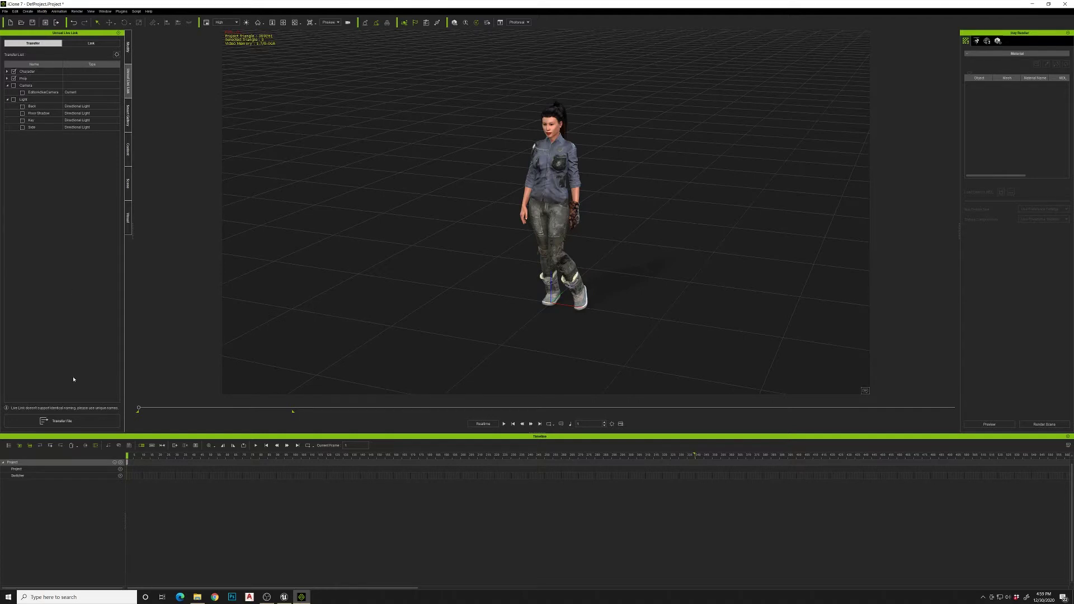
Send the character to Unreal with Transfer File in iClone's Live Link panel.
click(66, 422)
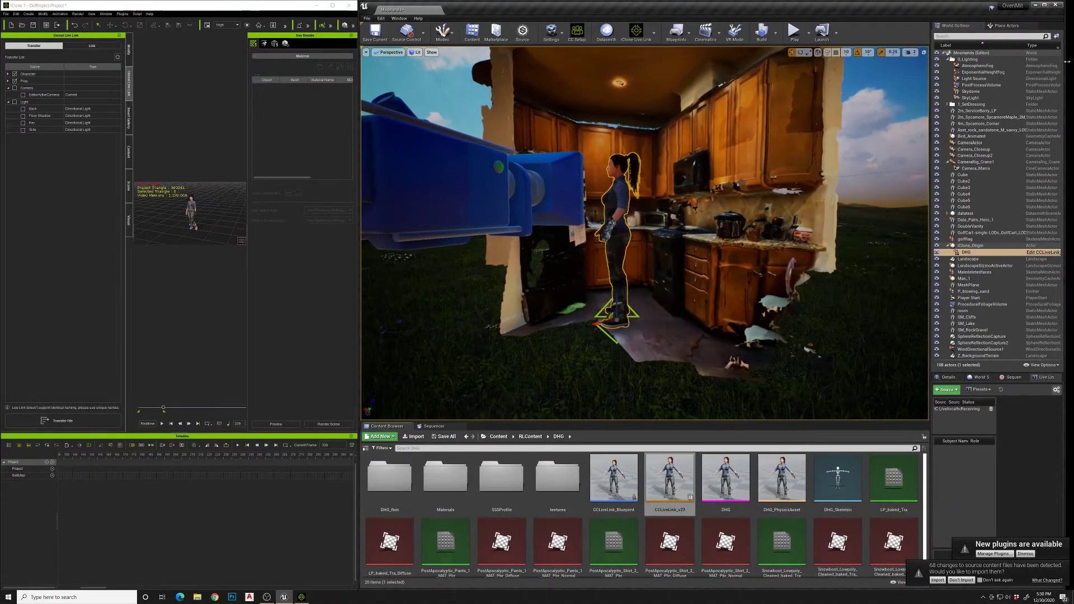
Activate iClone's live link to Unreal and play the animation to stream it.
drag(1067, 61, 1073, 62)
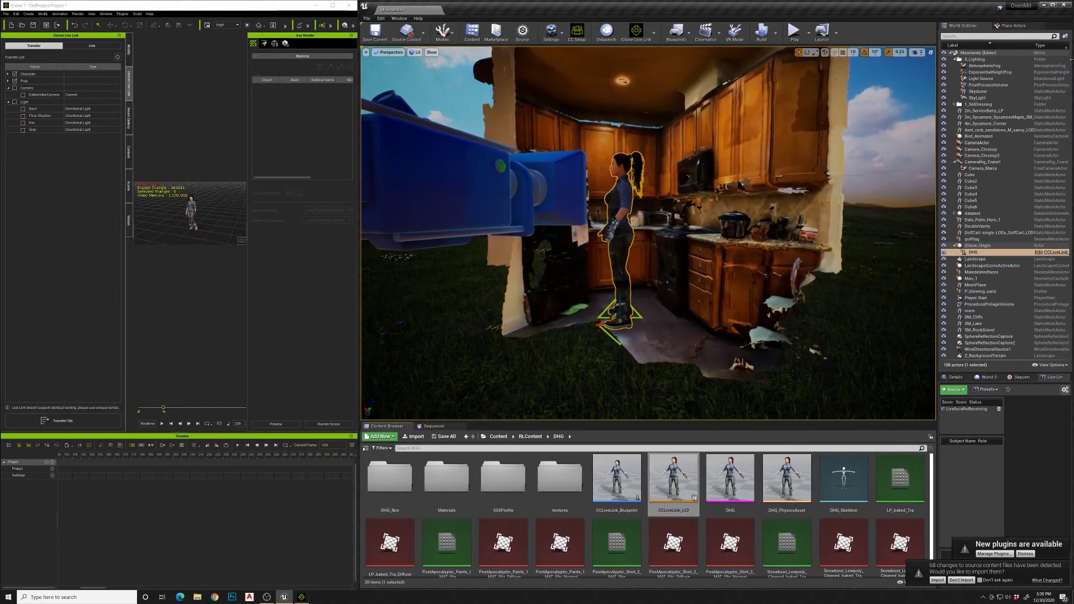
click(88, 47)
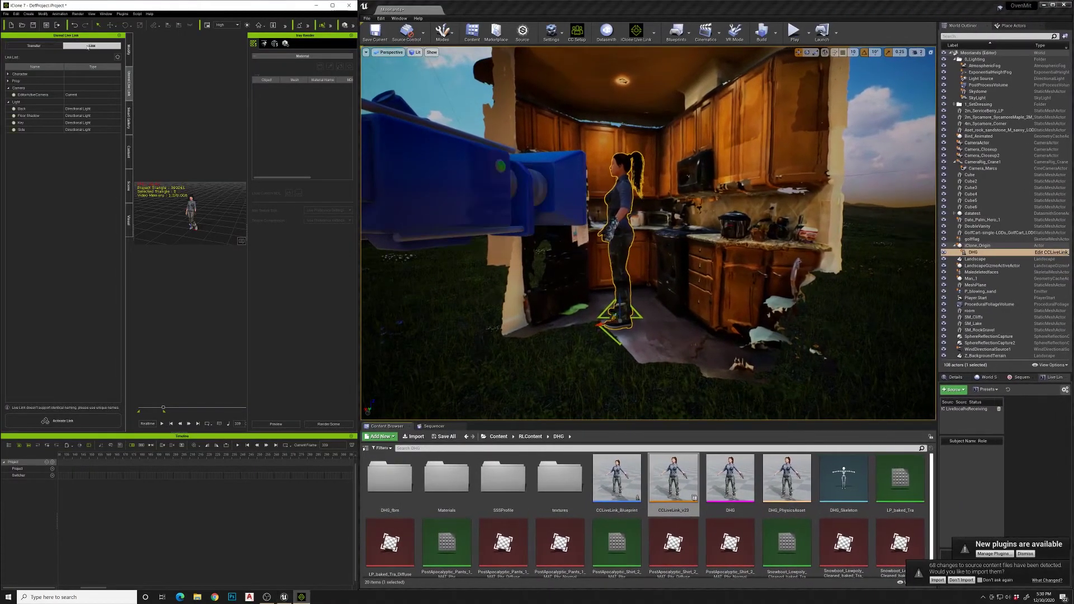
click(63, 421)
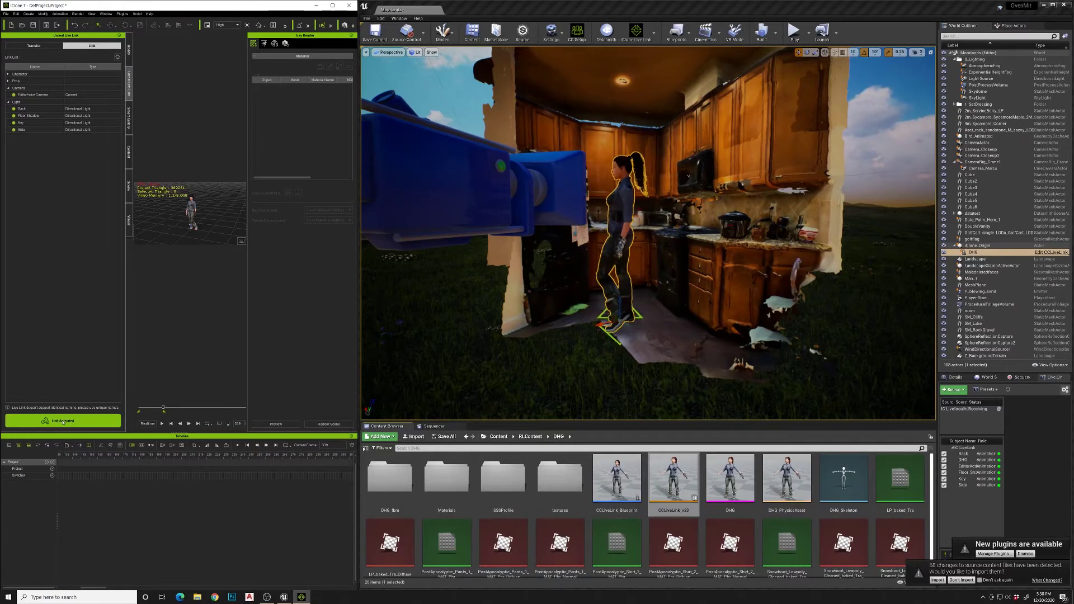
click(161, 424)
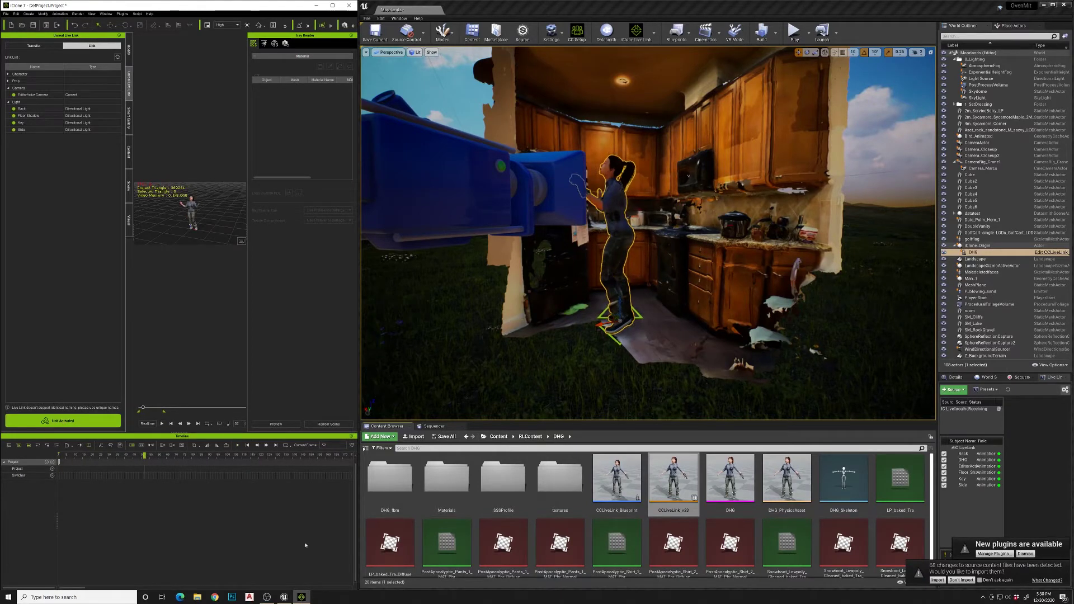
Rotate iClone_Origin -50°, pilot the kitchen CameraActor, then stop iClone playback.
click(284, 597)
drag(605, 331, 619, 338)
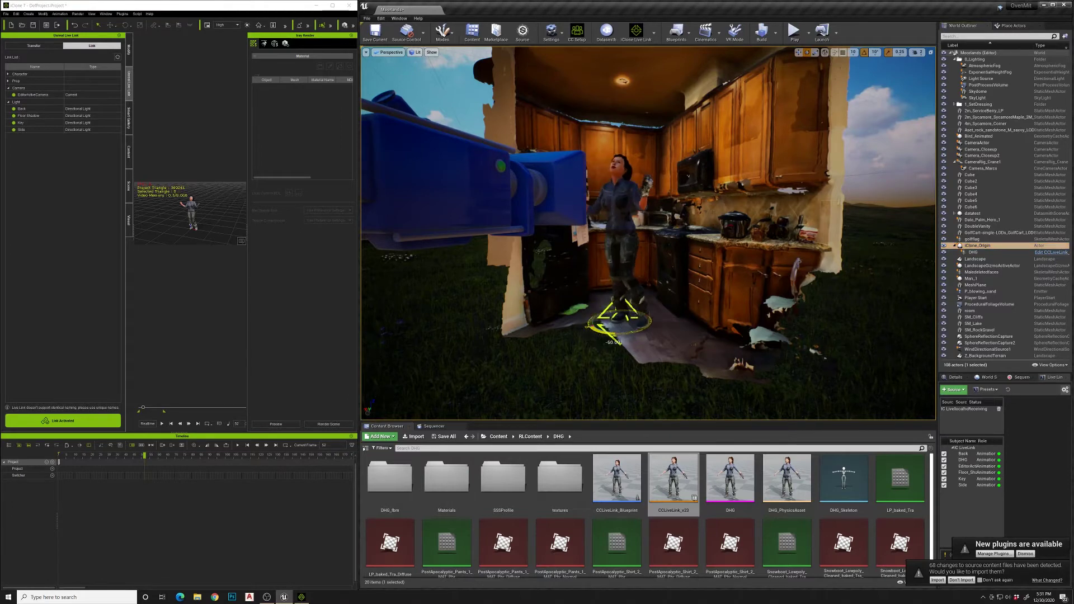
right_click(977, 143)
click(982, 185)
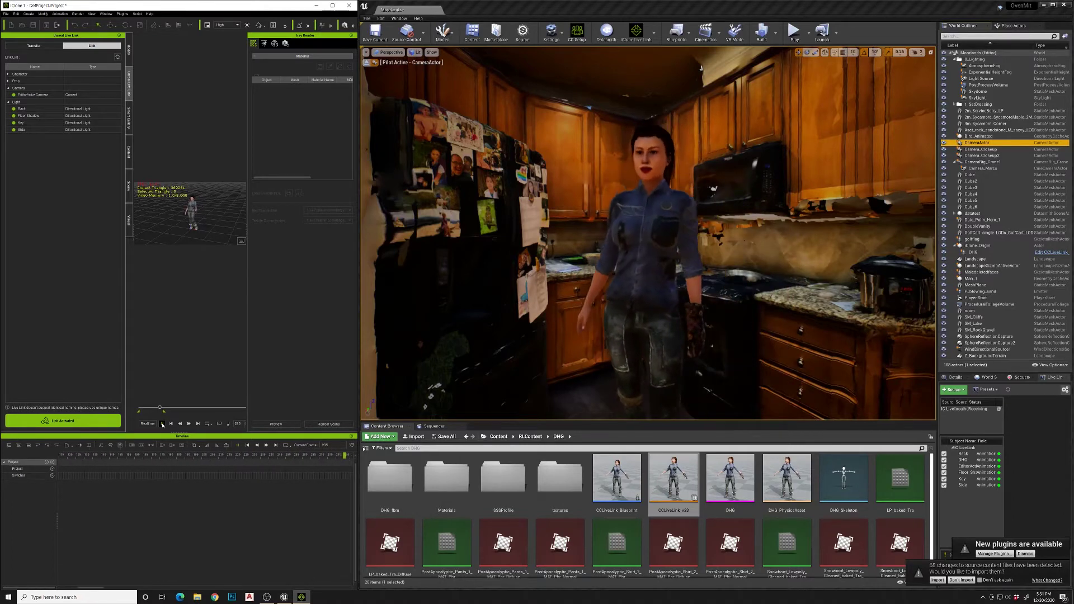
click(162, 424)
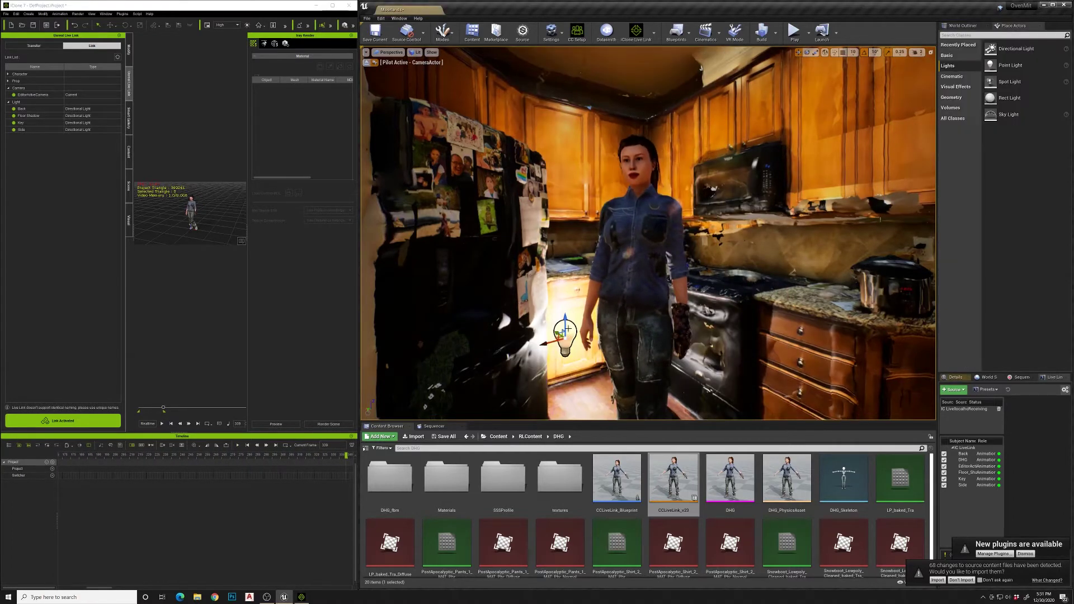
Raise the point light to the ceiling, duplicate one toward the fridge, and filter the Outliner for 'point'.
drag(565, 321, 562, 52)
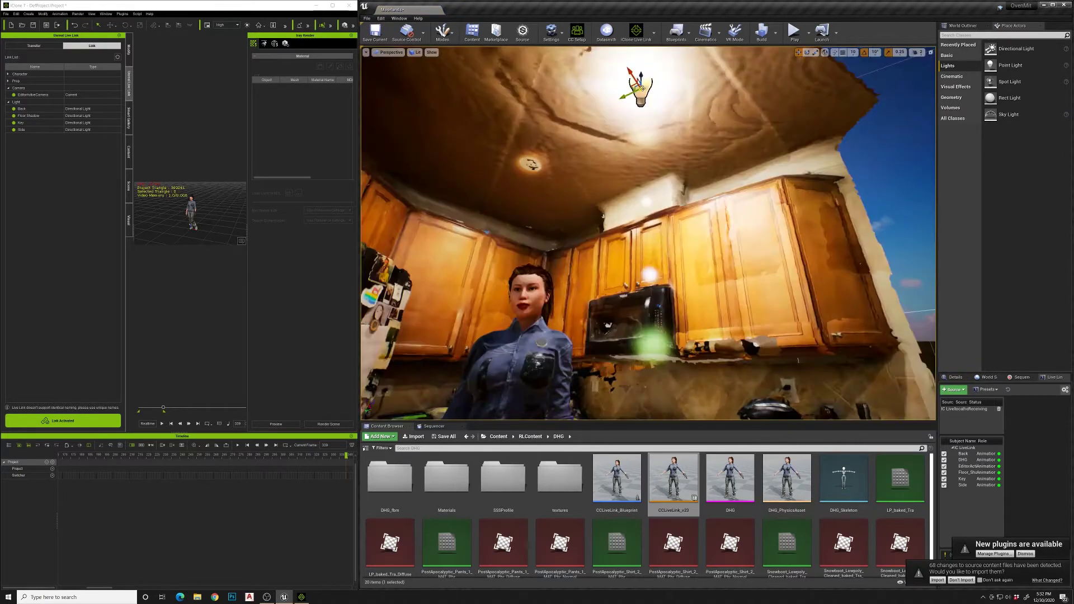
alt+drag(641, 87, 530, 163)
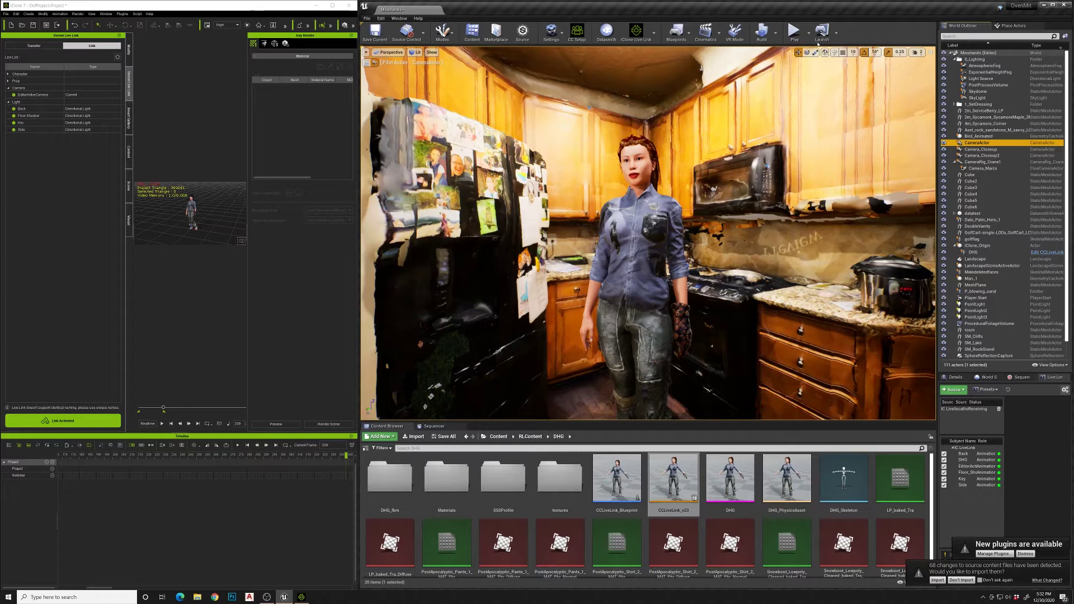
click(996, 36)
text(point)
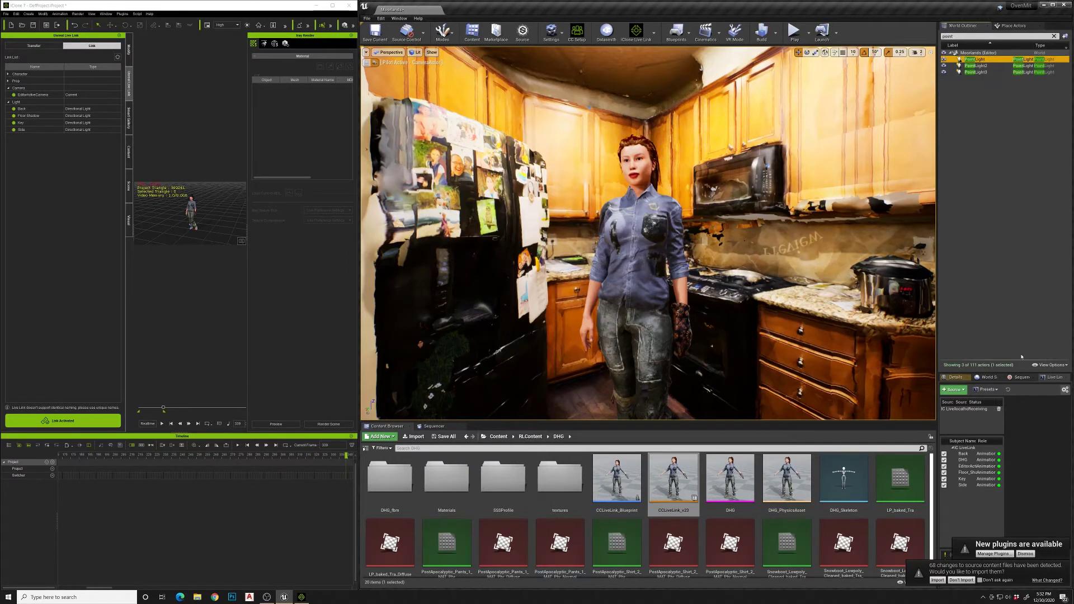
Set the PointLights' Mobility to Movable and rewind iClone to frame 1.
drag(1004, 373, 957, 222)
click(954, 226)
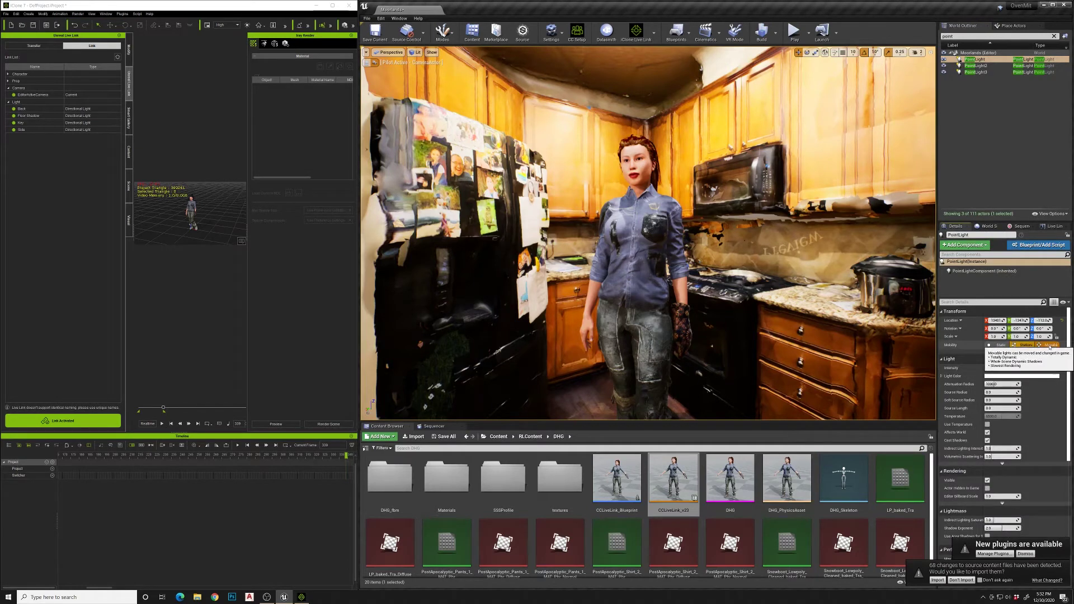
click(1047, 344)
click(983, 65)
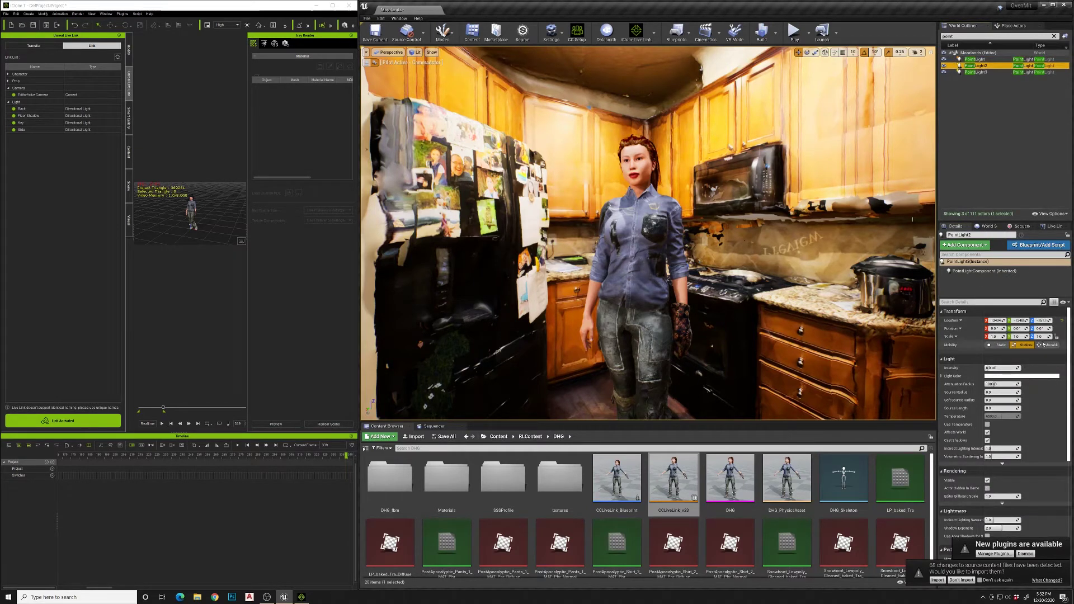
click(976, 72)
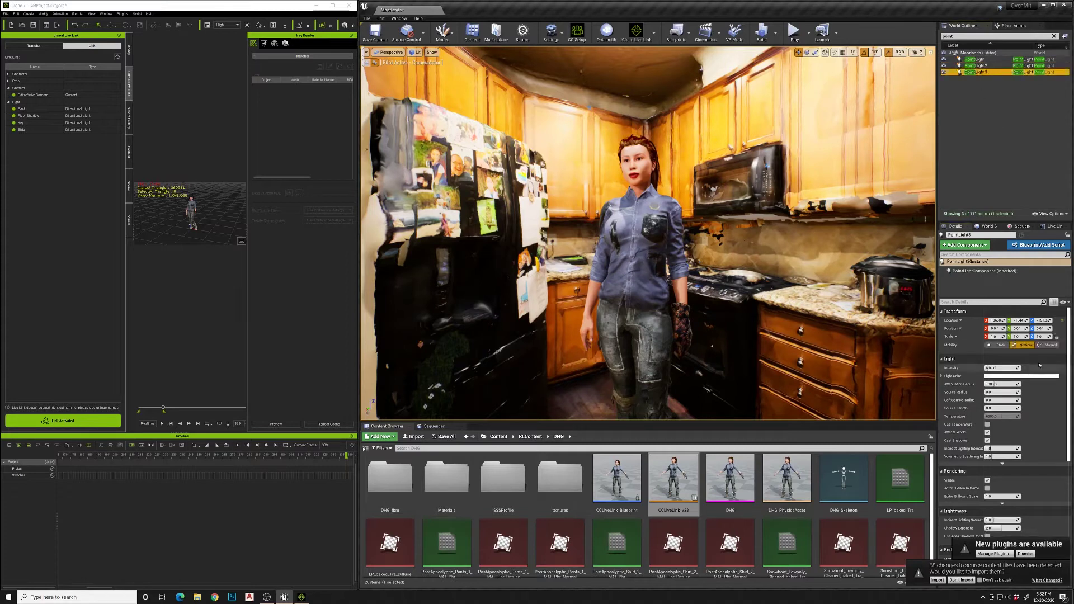
click(161, 424)
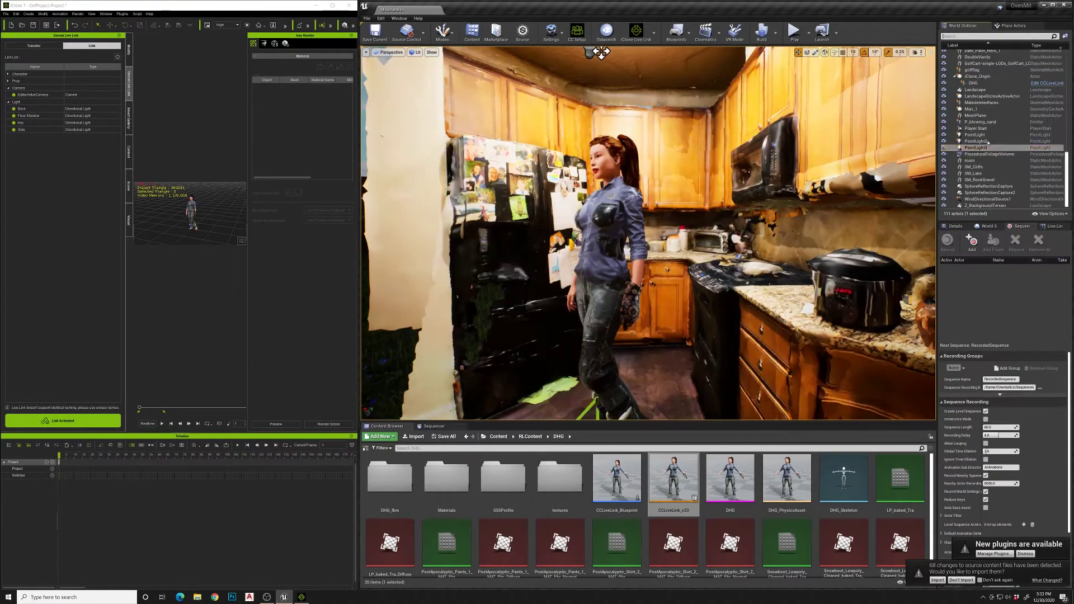
Add iClone_Origin, DHG and CameraActor to the Sequence Recorder list.
click(980, 76)
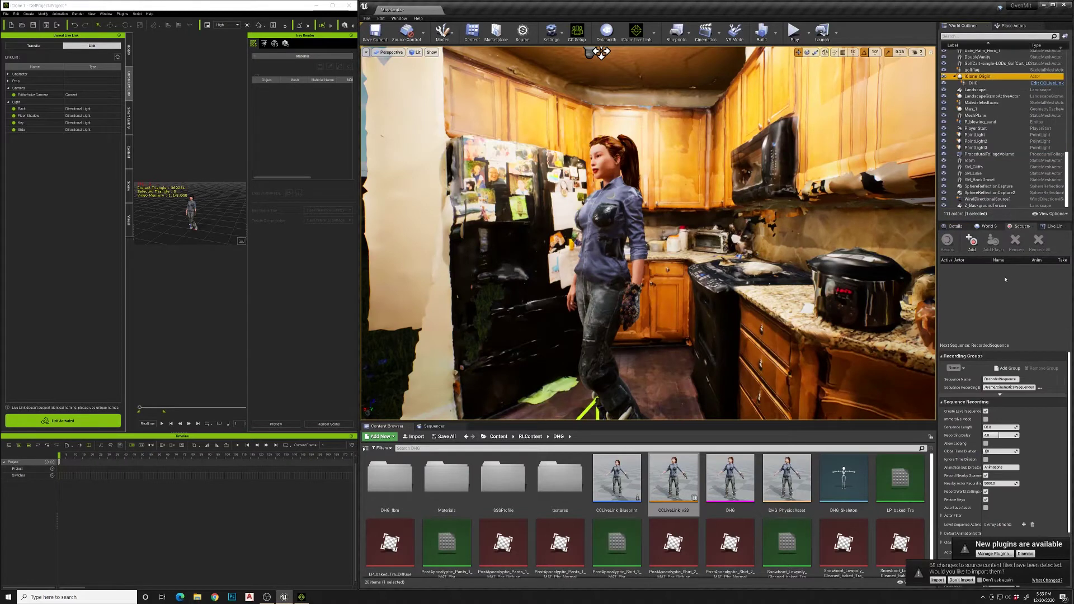
click(972, 242)
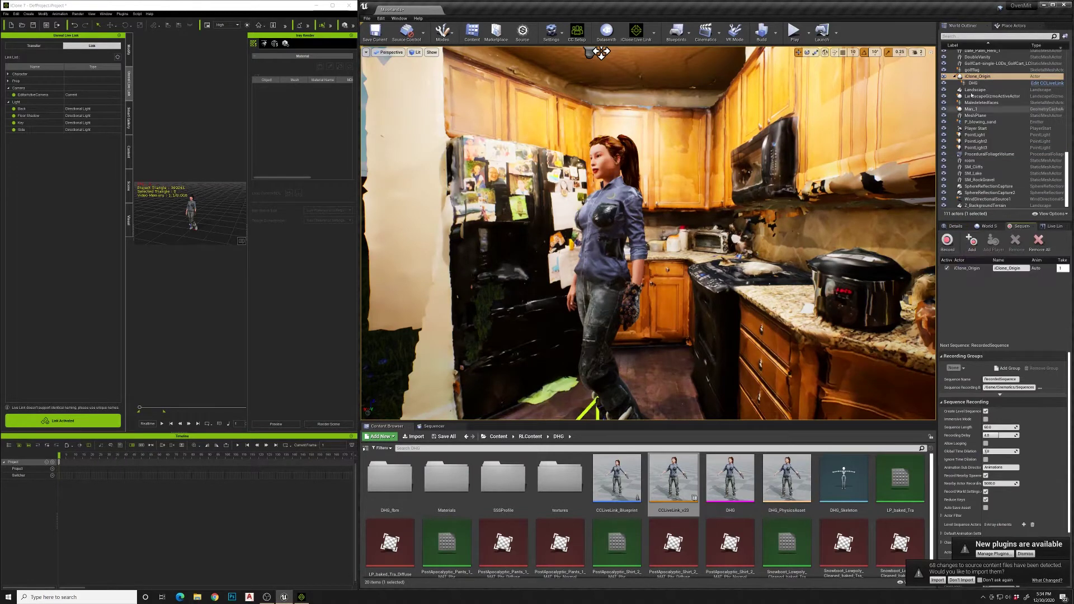
click(971, 242)
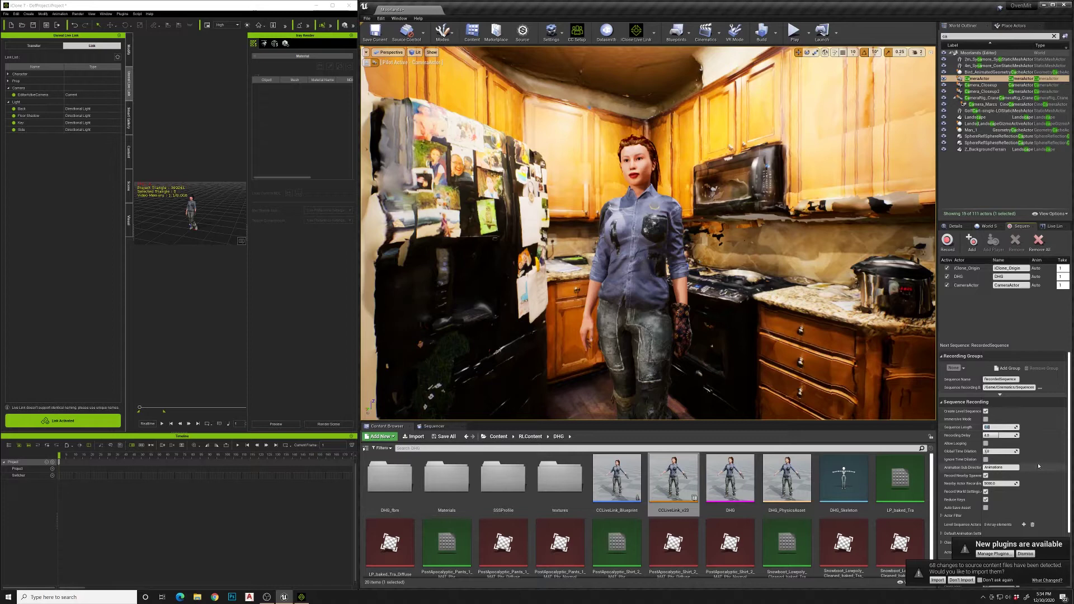
Set Default Animation Settings to Sample Rate 60 and Length 0.0.
scroll(1036, 462, down, 3)
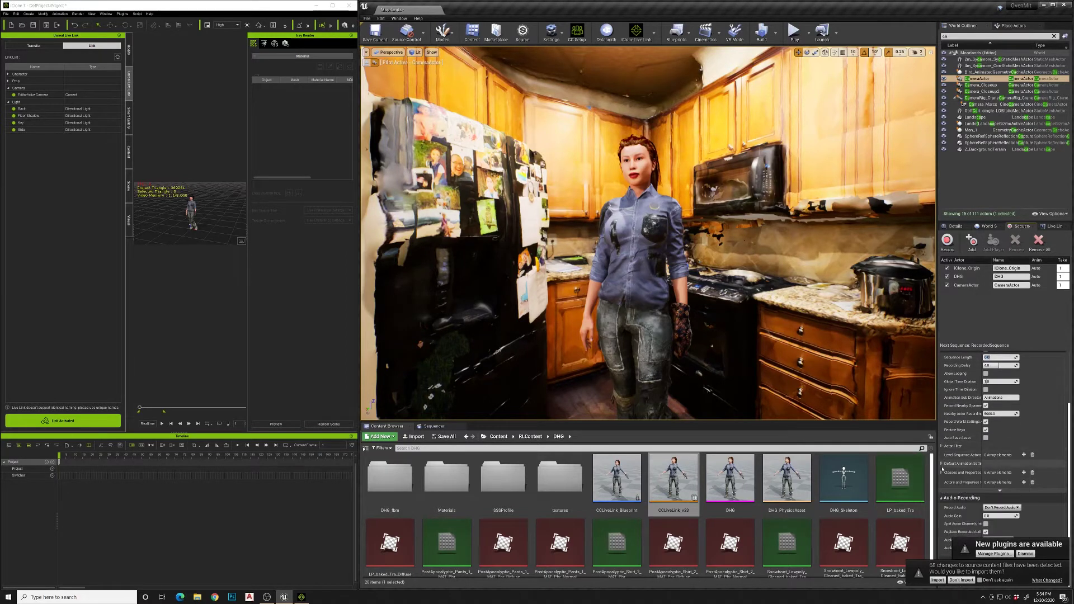
click(941, 464)
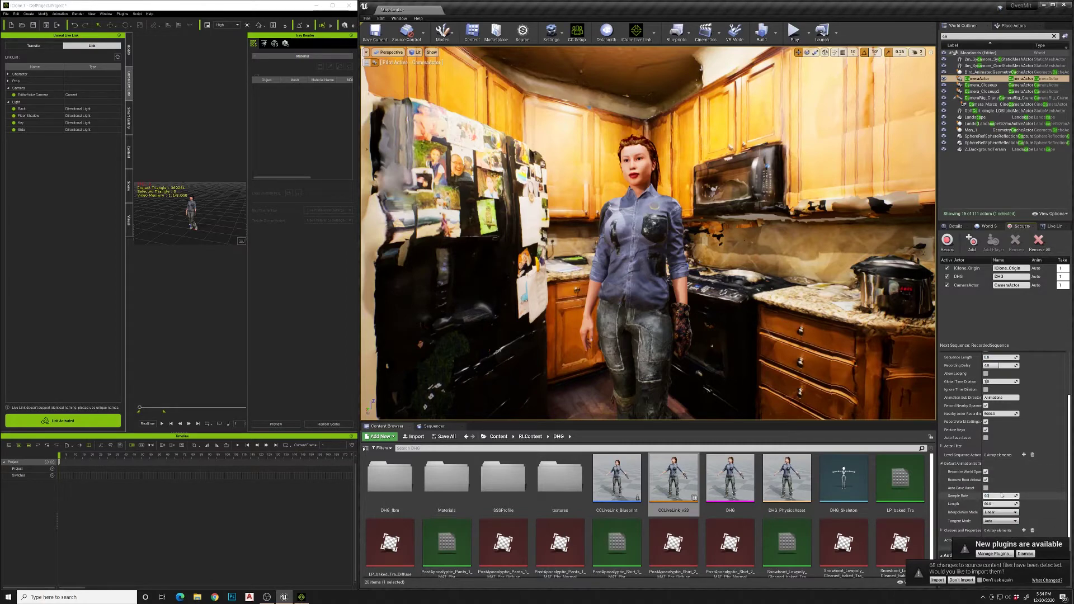
click(1000, 503)
double_click(996, 503)
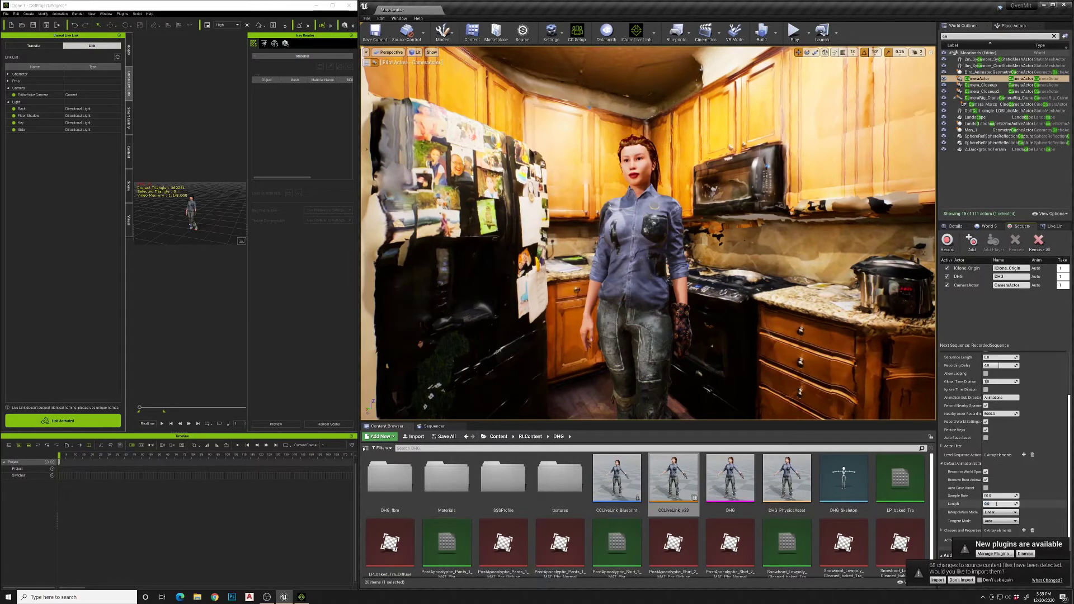
text(0.0)
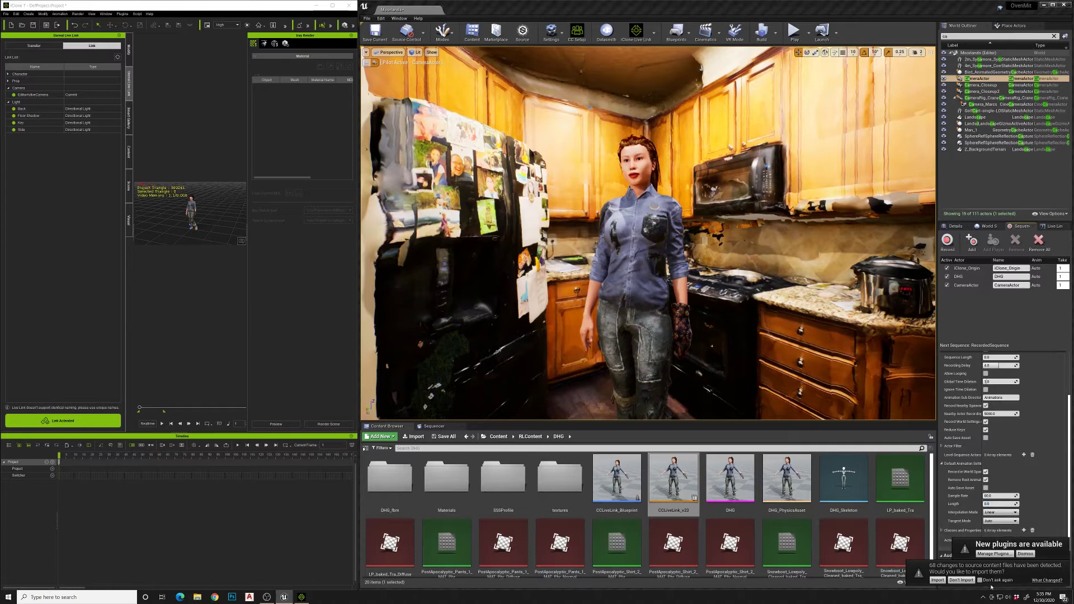
key(Return)
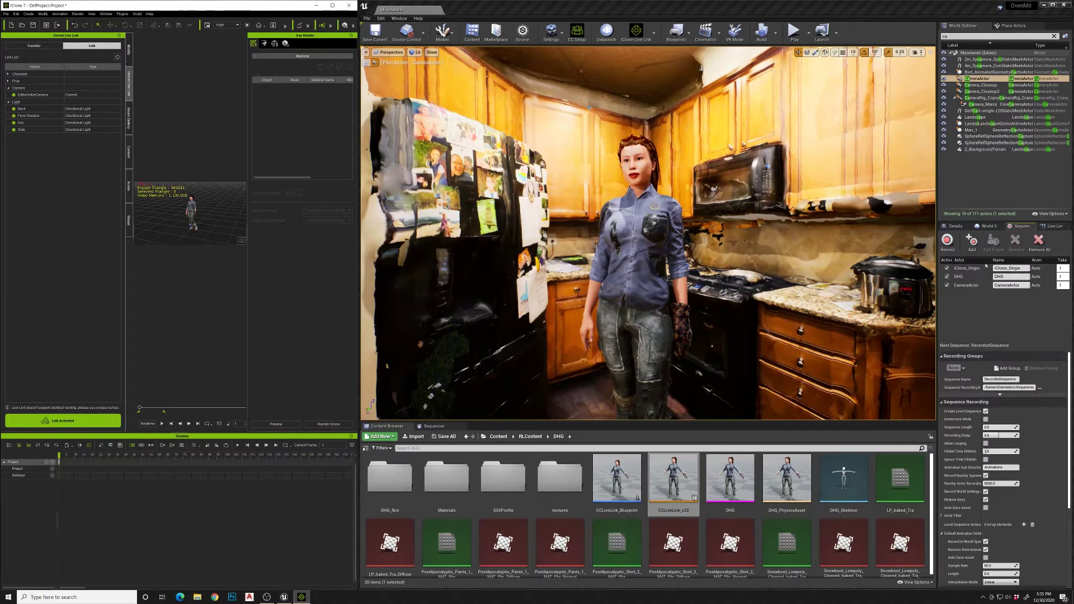
Record the take by starting Record, playing iClone, and stopping all recording.
click(947, 245)
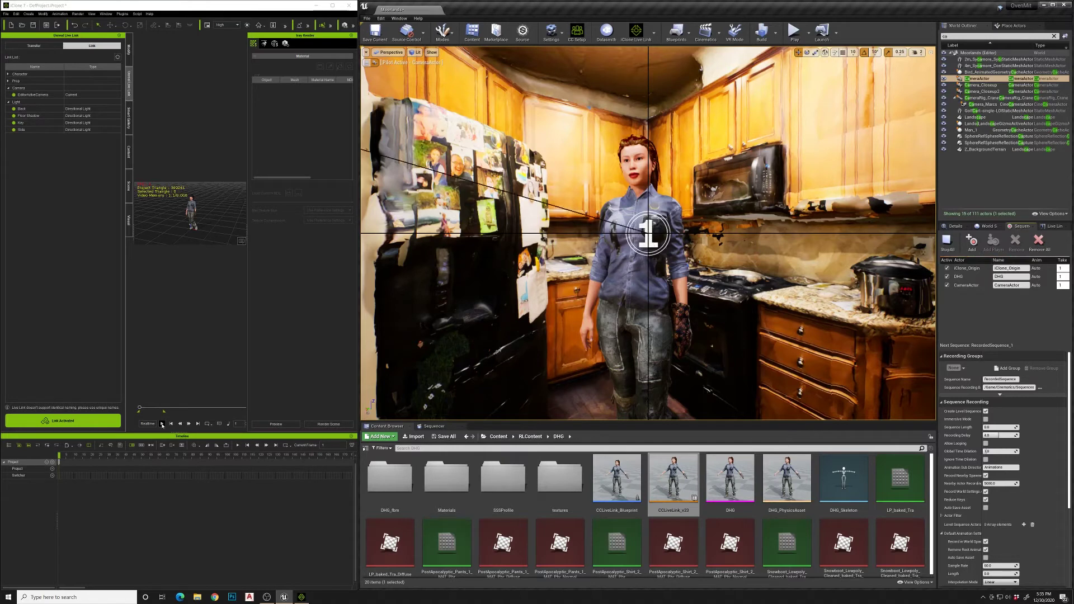
click(162, 424)
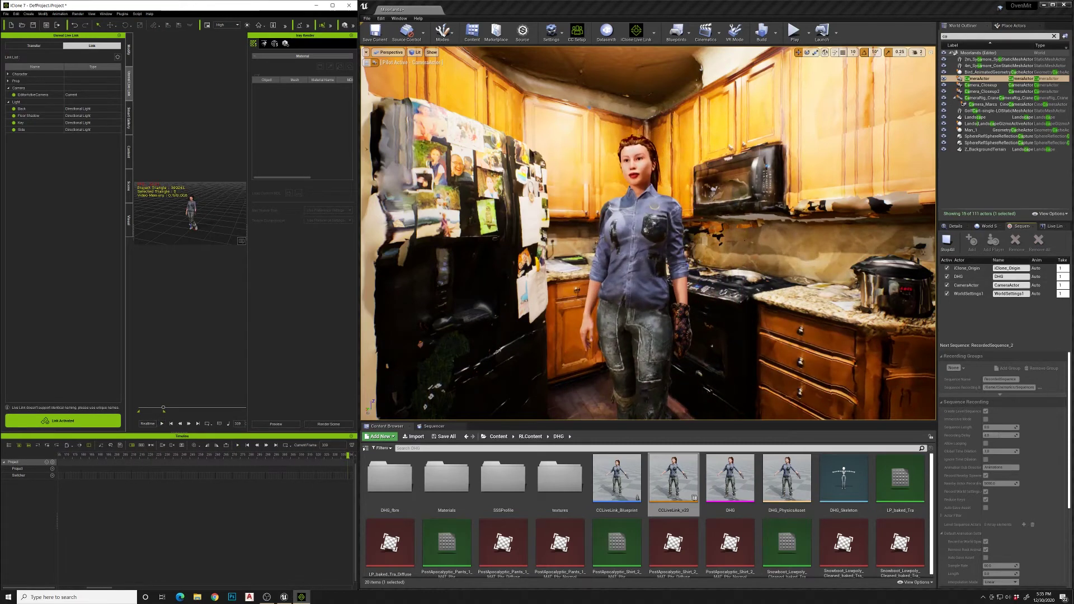
click(947, 241)
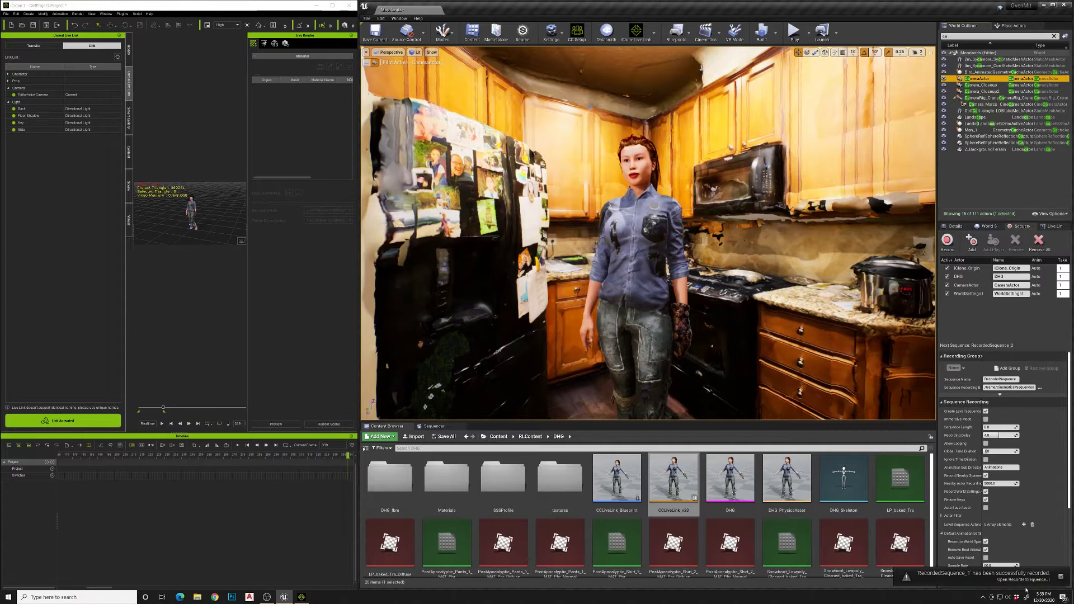
Open RecordedSequence_1 in Sequencer in the maximized editor and scrub to frame 30.
click(1021, 580)
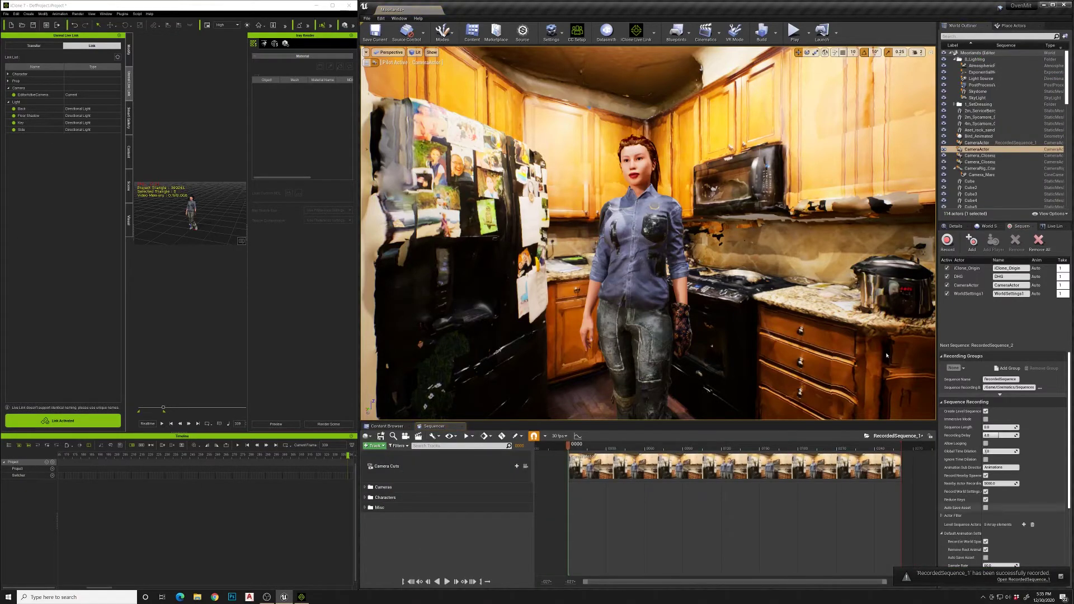
click(1052, 5)
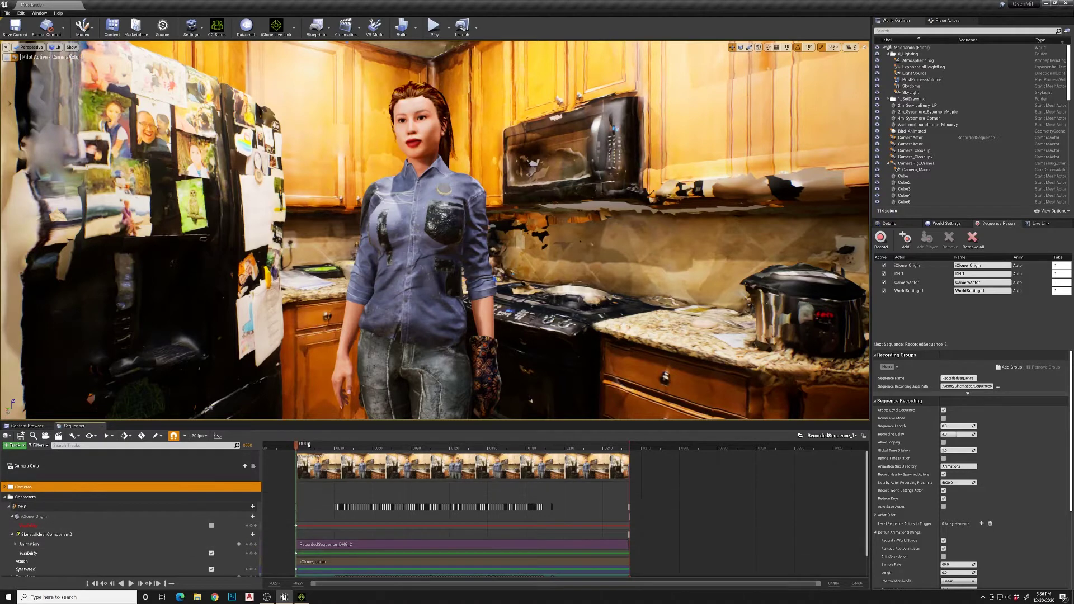
drag(304, 444, 336, 445)
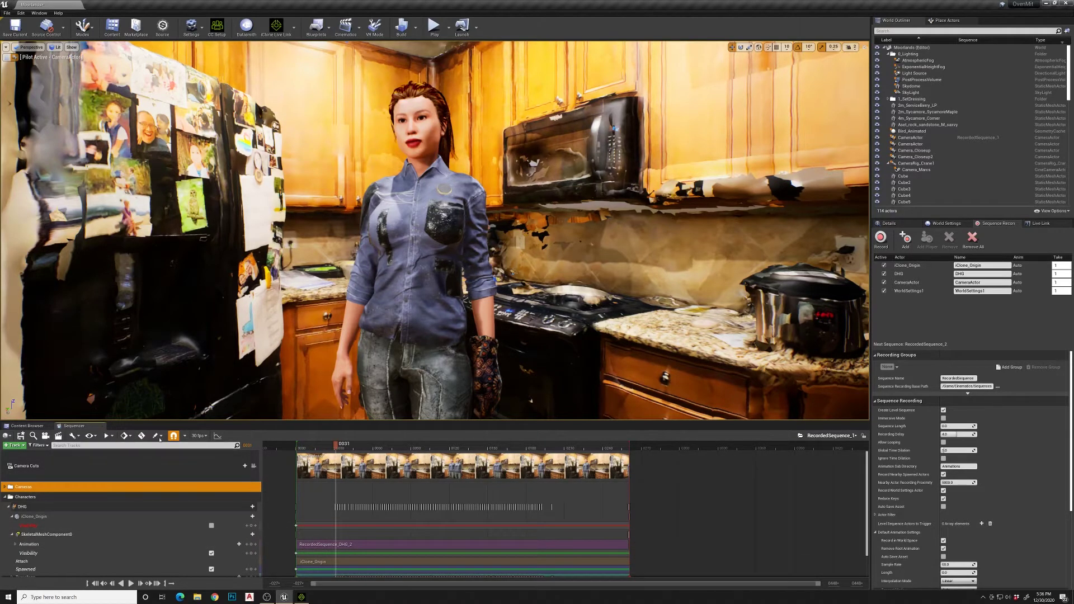
Use Set Start Time at frame 31 and Set End Time at frame 192 on the Sequencer ruler.
right_click(335, 448)
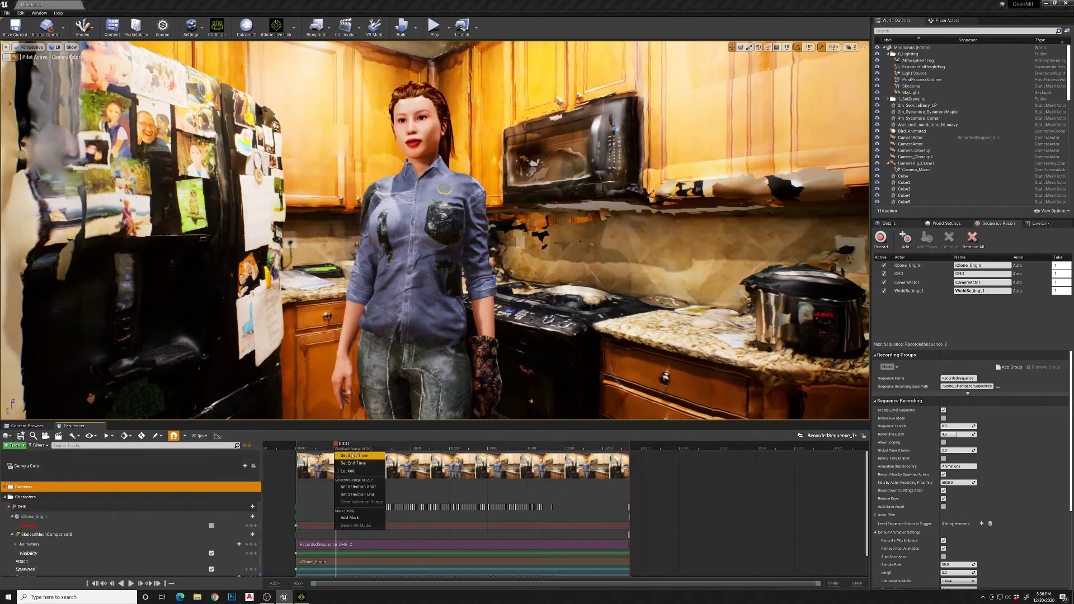
click(351, 456)
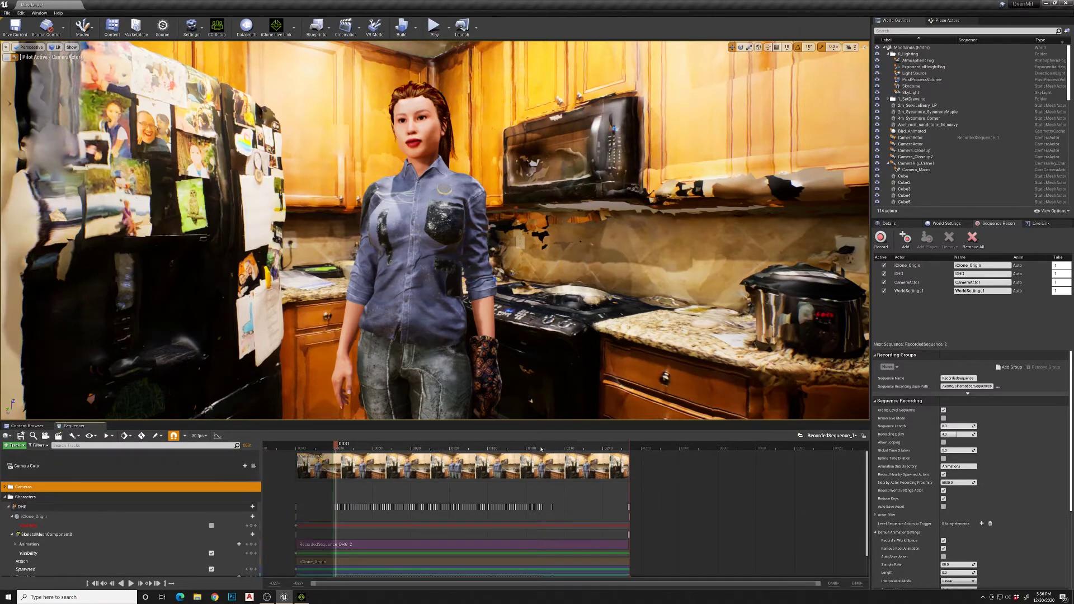
click(541, 448)
drag(543, 449, 542, 448)
right_click(542, 448)
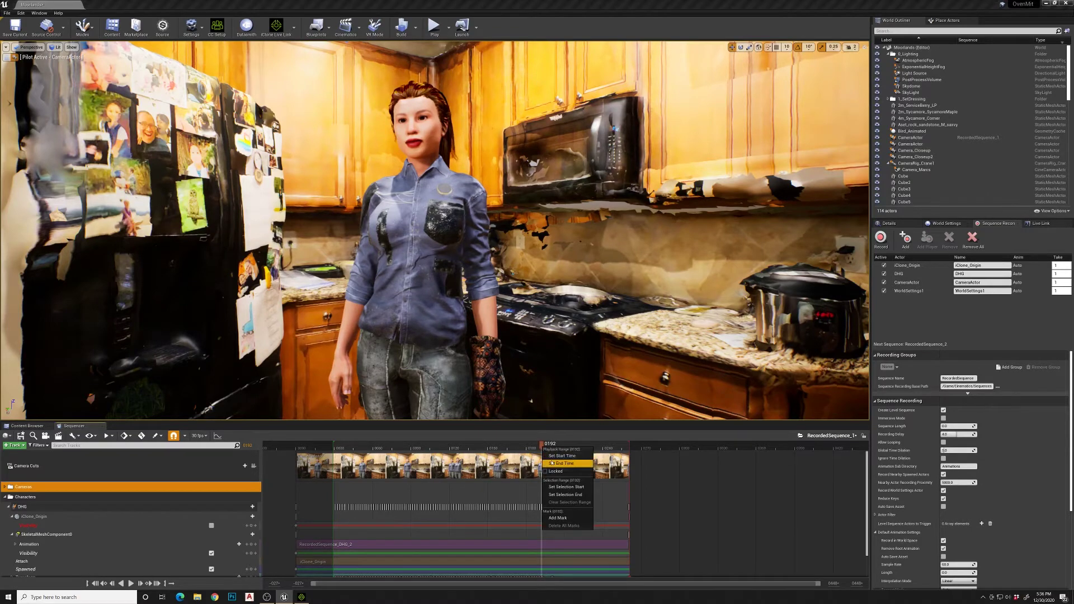
click(562, 464)
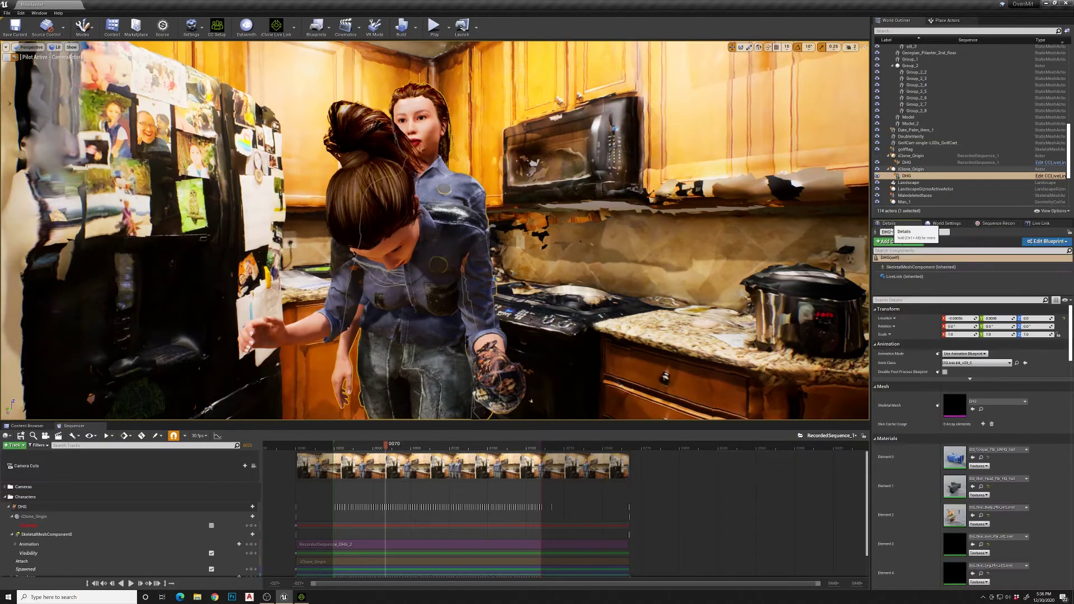
Check Actor Hidden In Game and uncheck Visible for the extra DHG character, then play the sequence.
scroll(938, 423, down, 3)
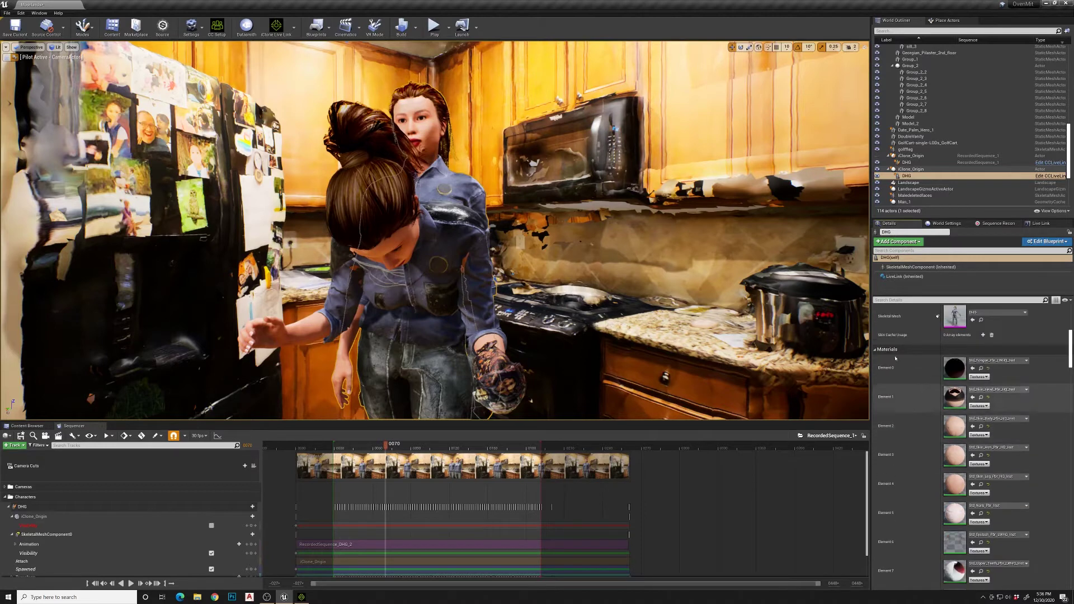
click(876, 350)
scroll(917, 492, up, 1)
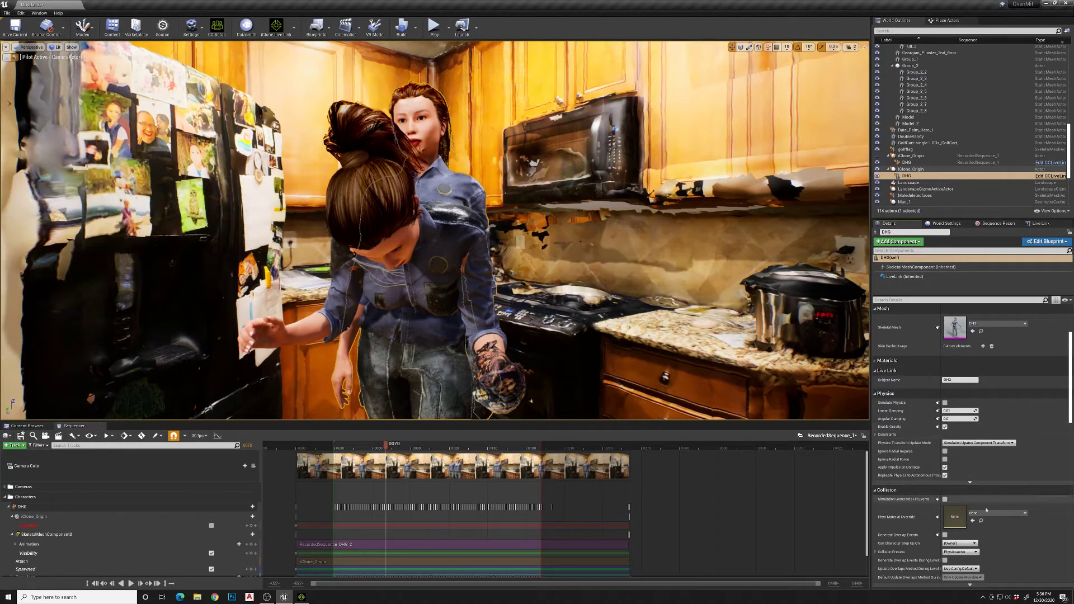
scroll(906, 517, down, 3)
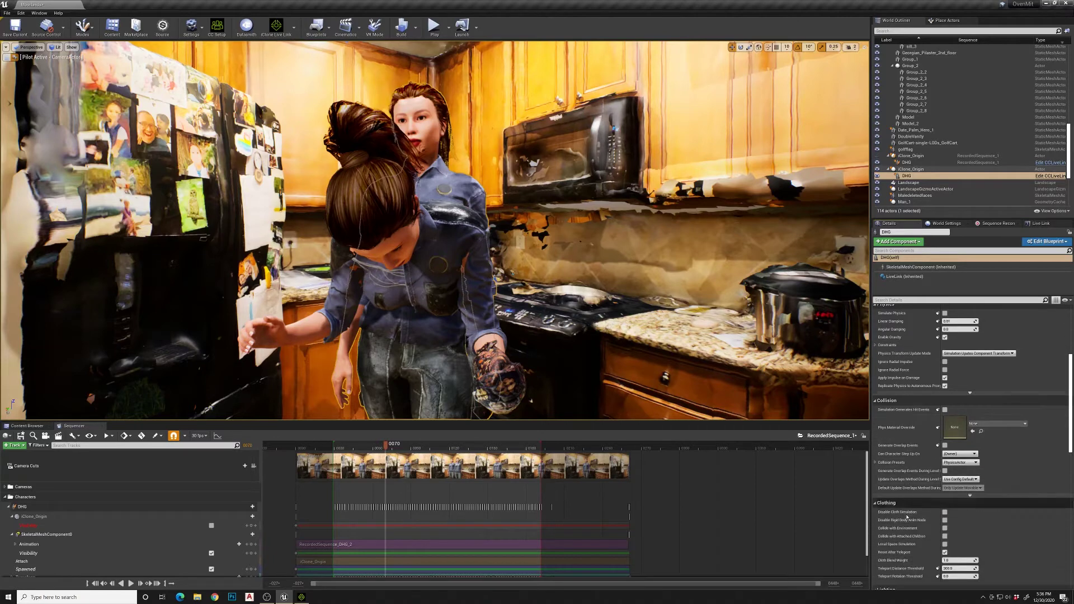
scroll(906, 520, down, 4)
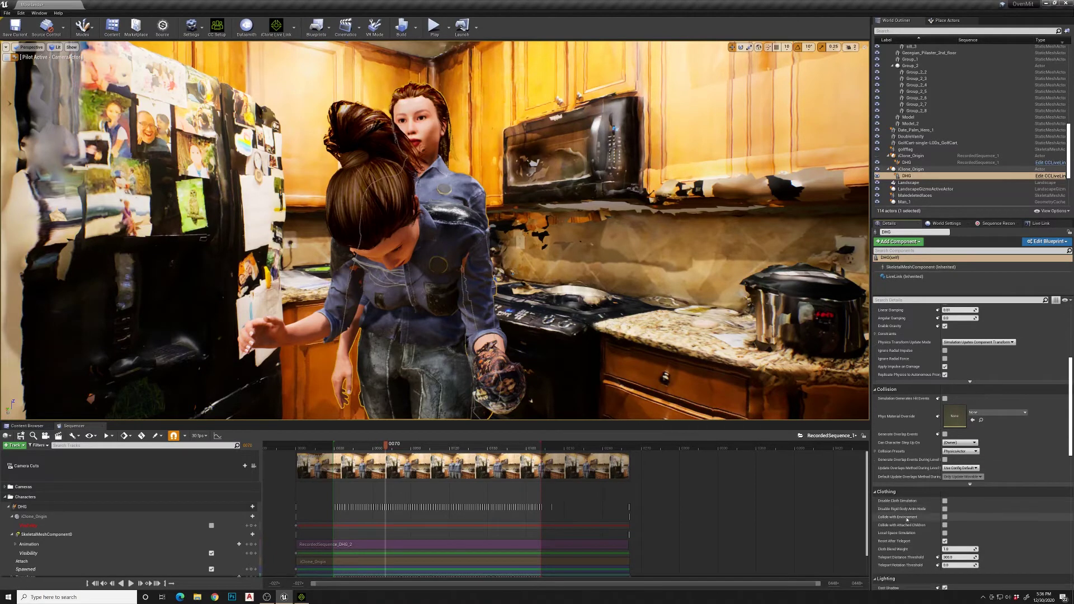
scroll(906, 553, down, 3)
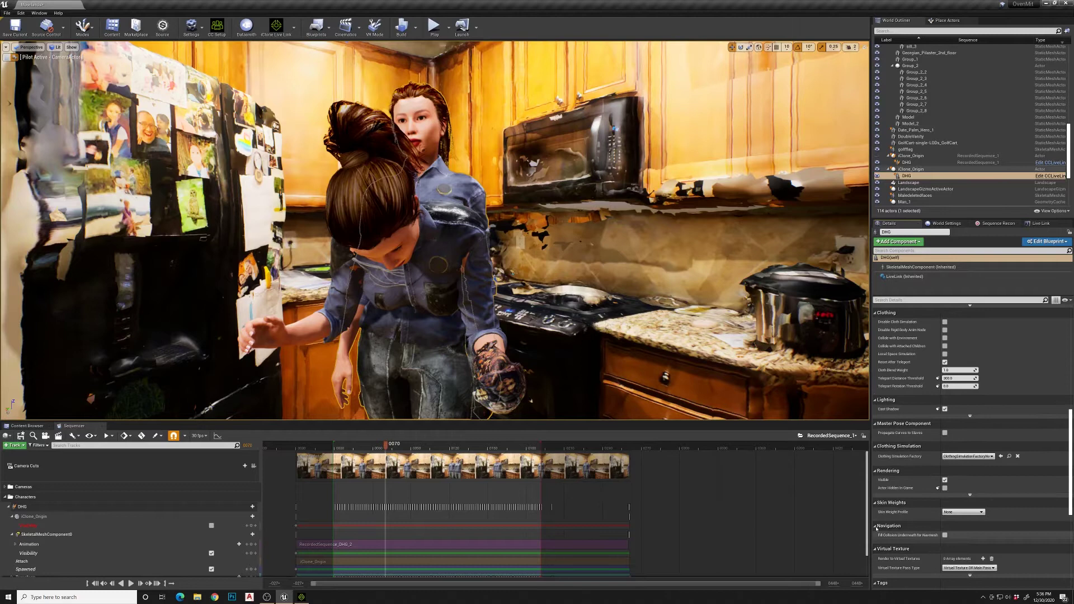
click(944, 488)
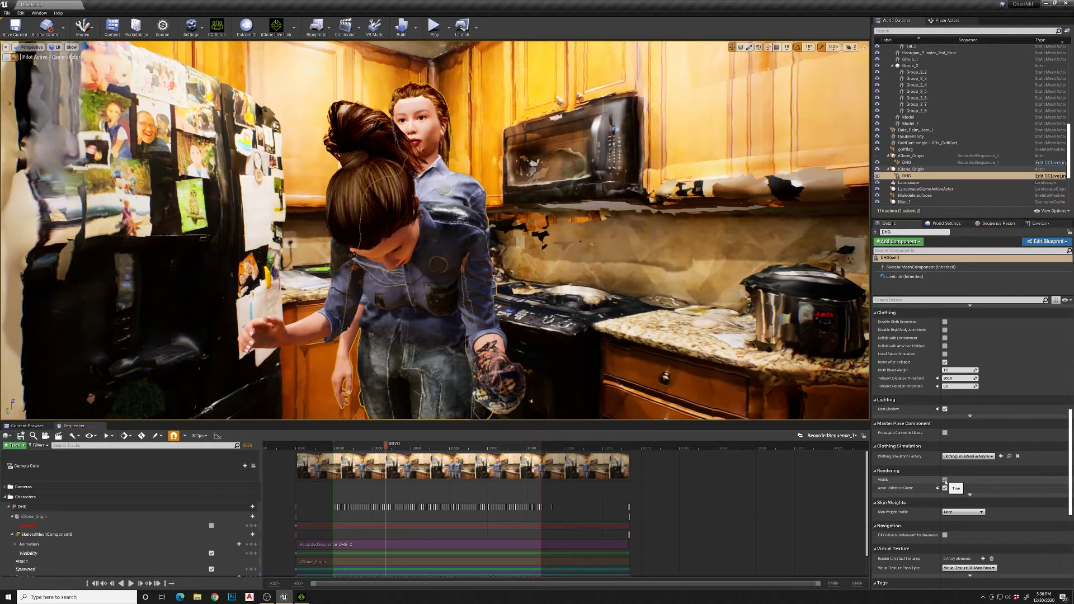
click(944, 480)
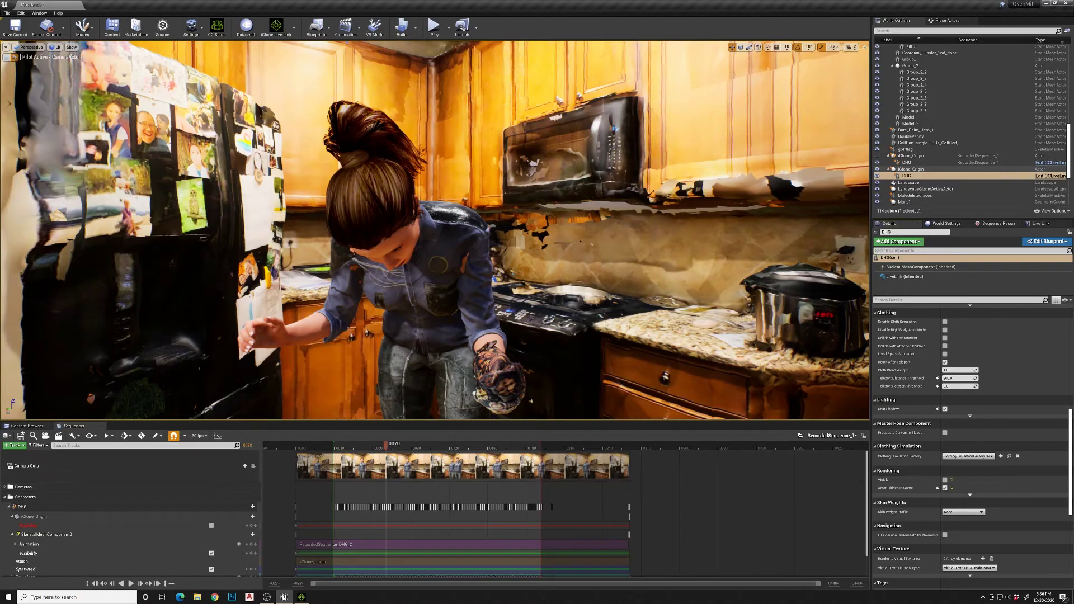
click(130, 583)
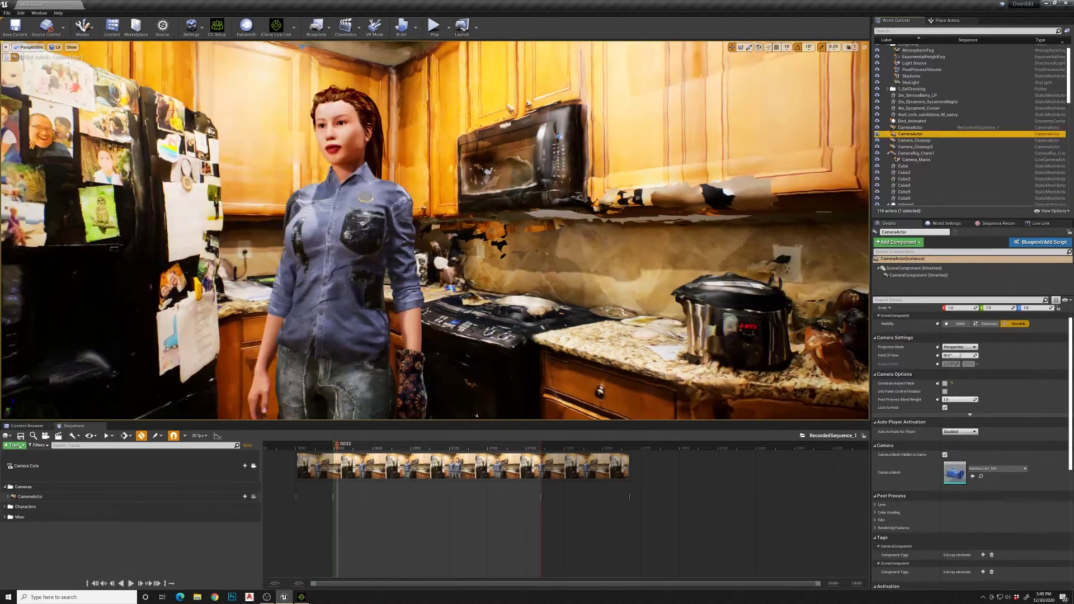
Add CameraActor to the sequence and key its Transform at the start and end frames.
click(14, 445)
mouse_move(25, 454)
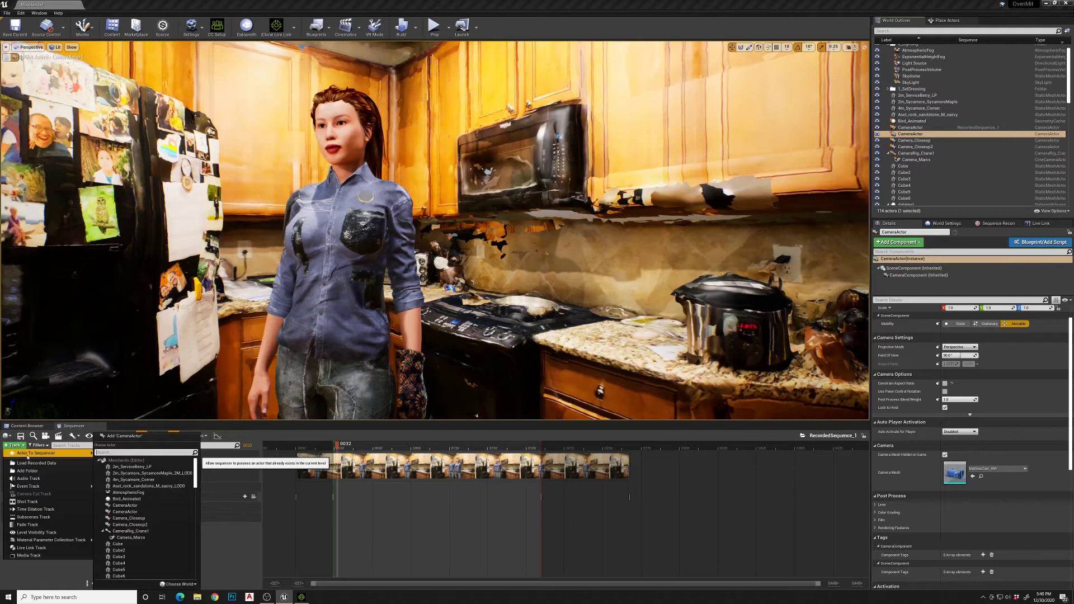
click(124, 510)
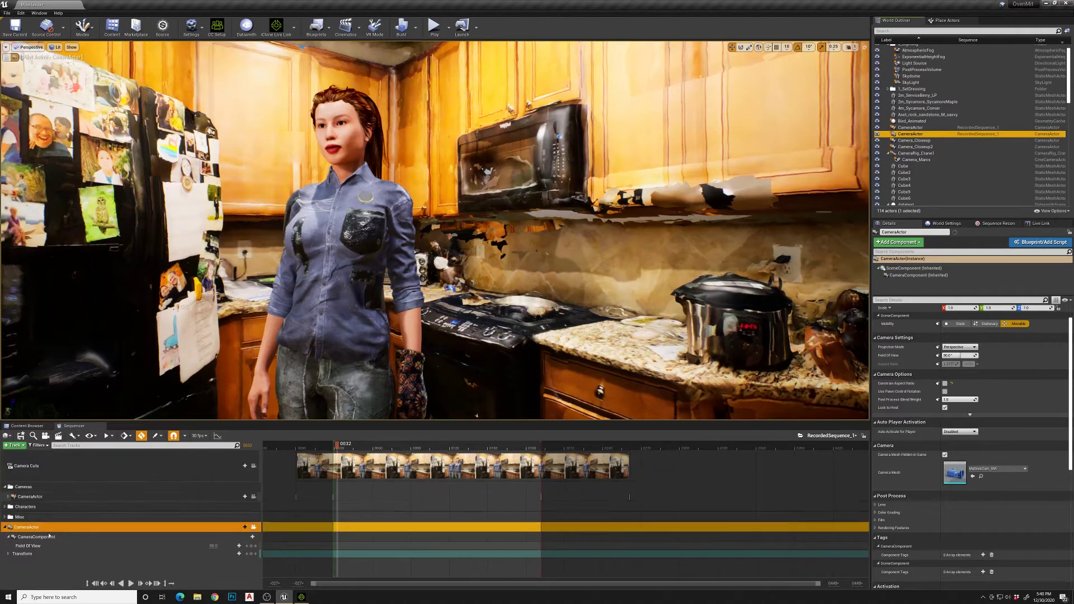
click(250, 553)
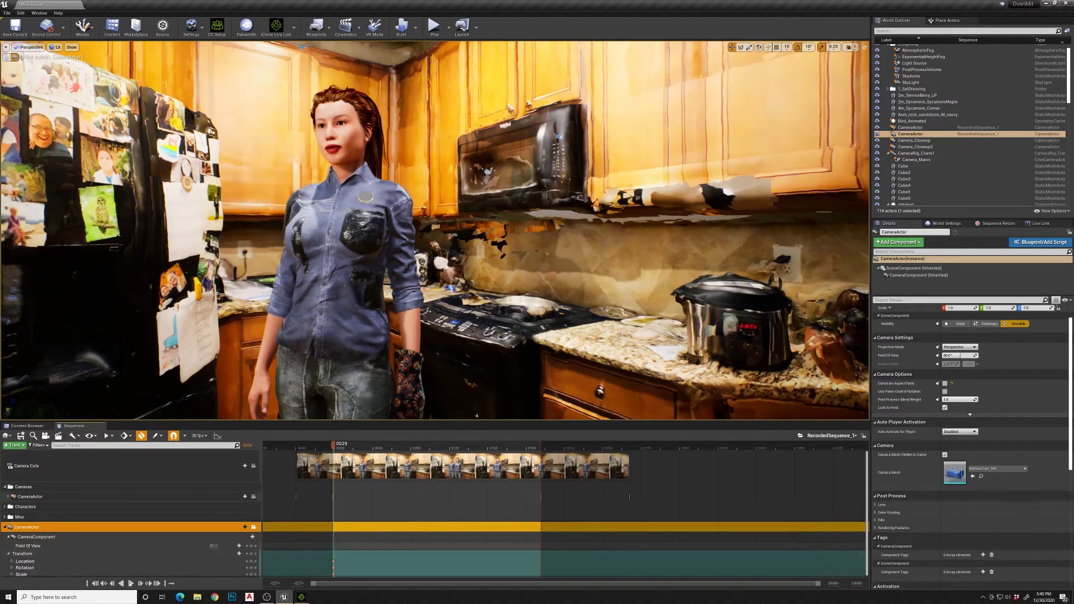
click(156, 583)
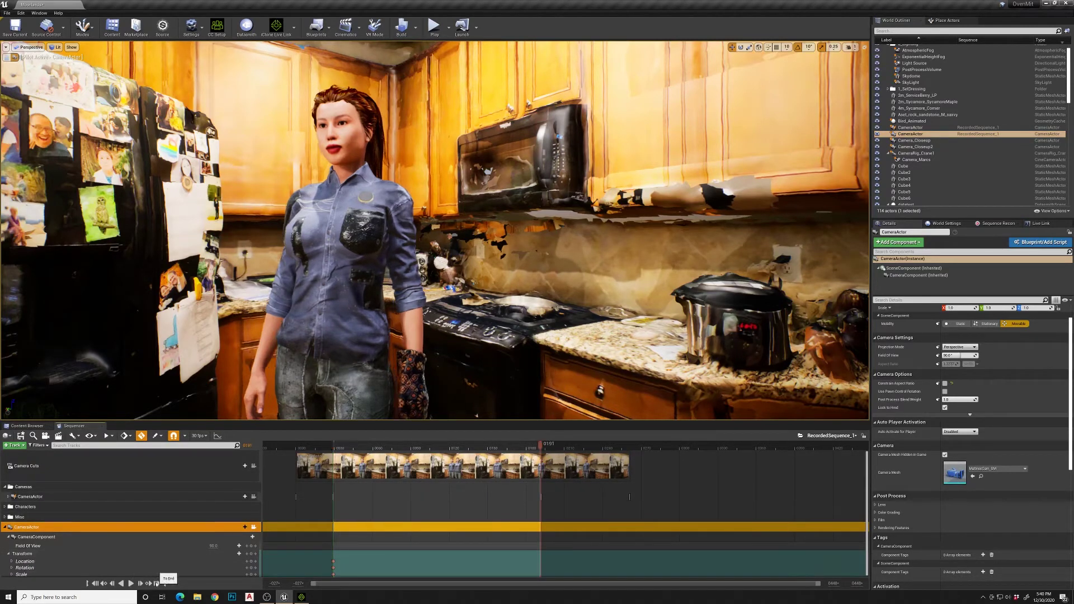
click(250, 553)
Move the camera closer to the woman, preview the move, and open Render Movie settings.
right_drag(435, 229, 424, 228)
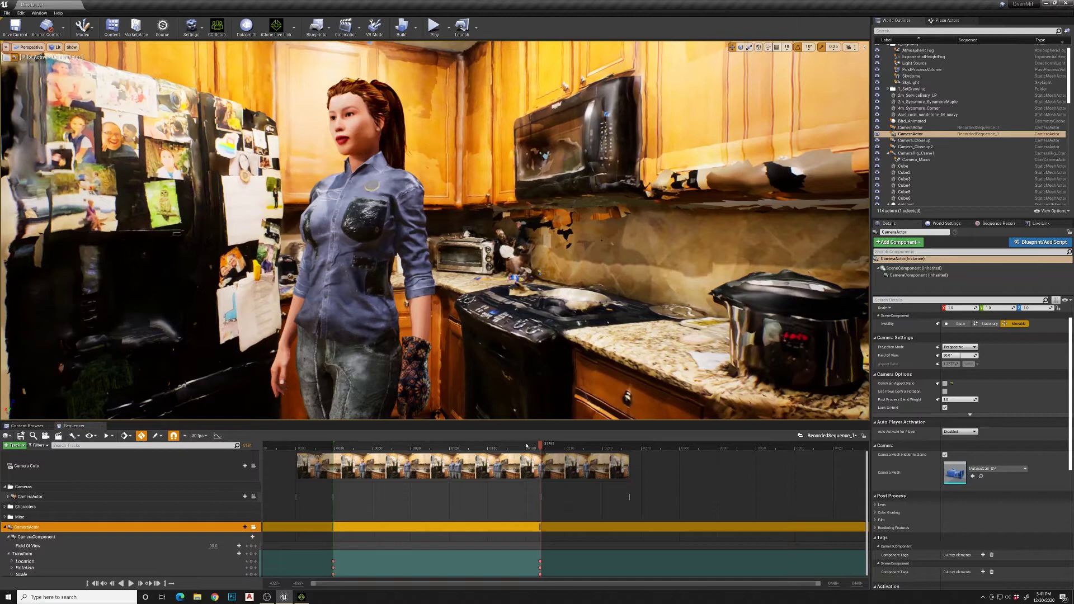
drag(525, 445, 333, 442)
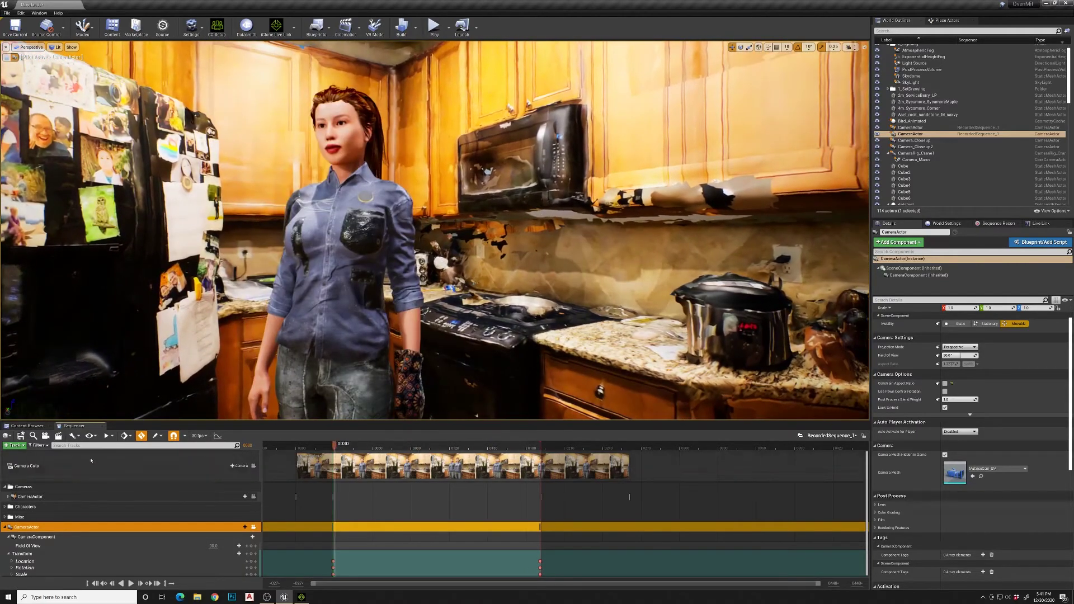
click(131, 583)
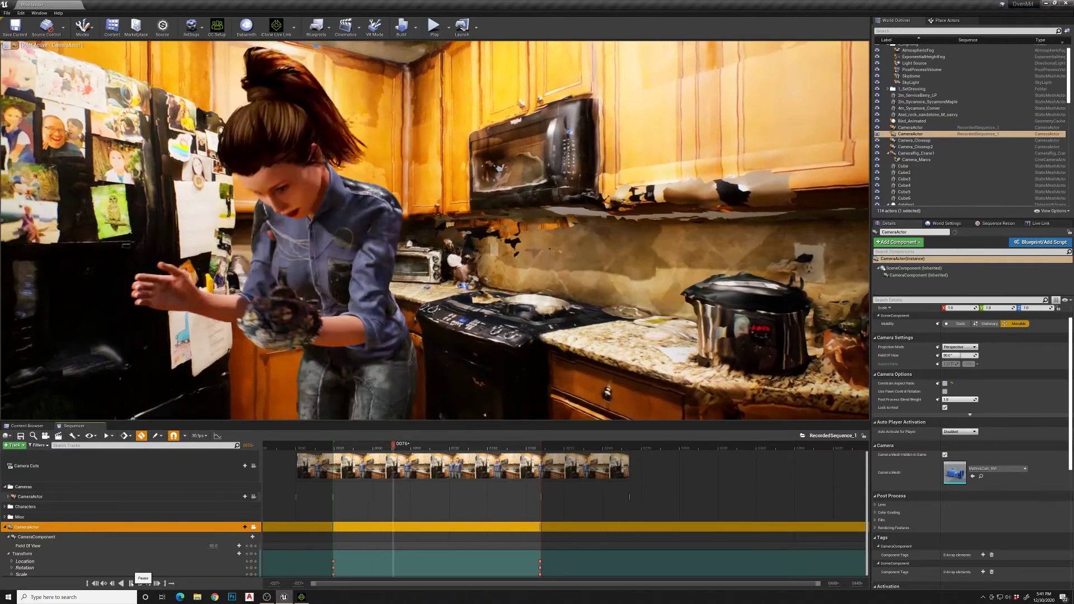
click(131, 583)
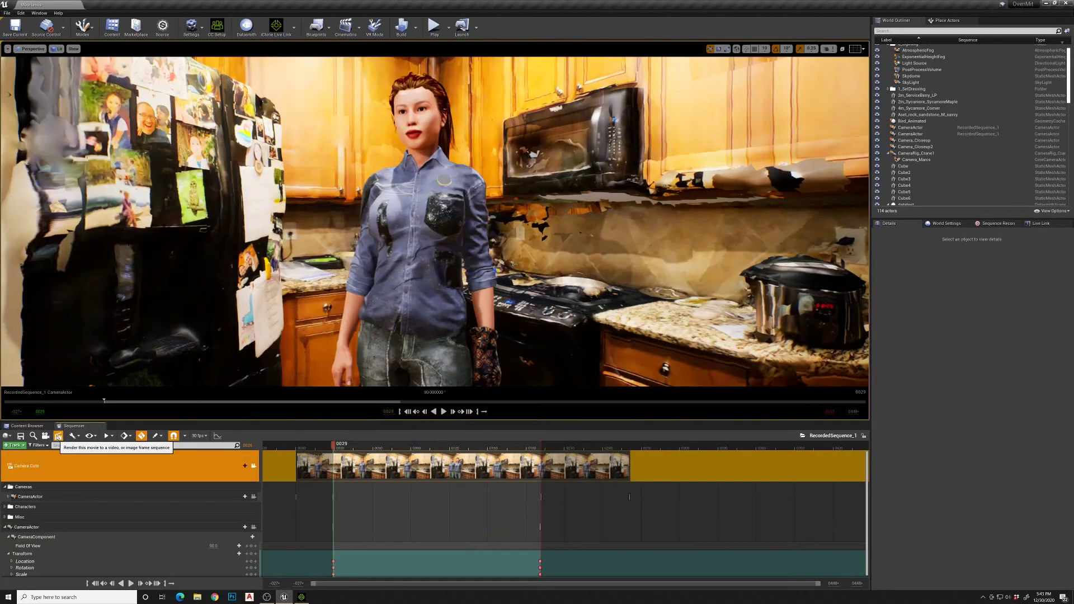
click(58, 436)
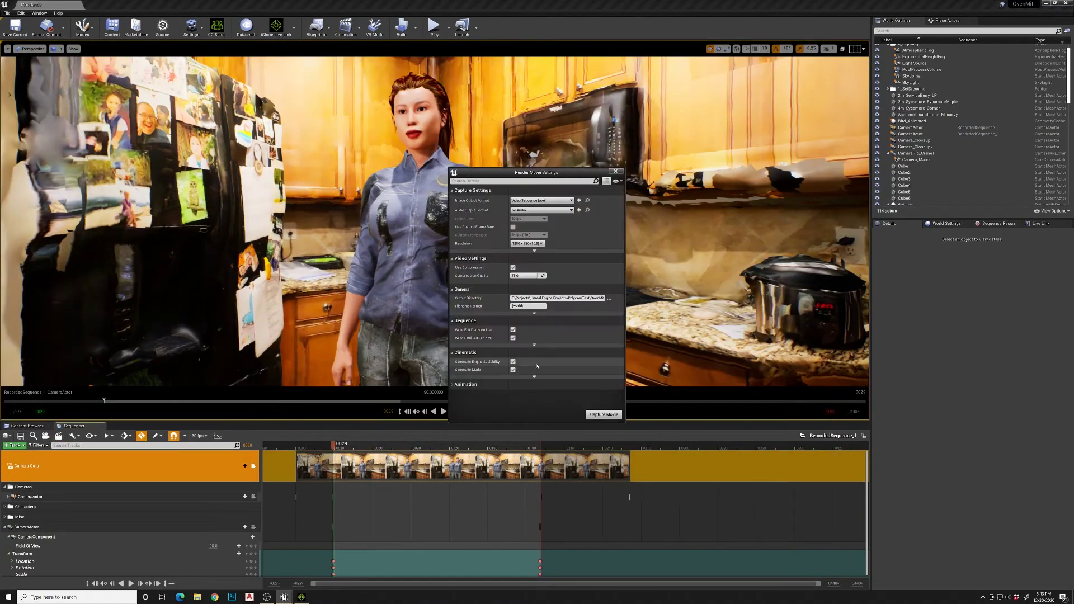
Keep Video Sequence (avi) output and set the resolution to 3840x2160.
click(530, 200)
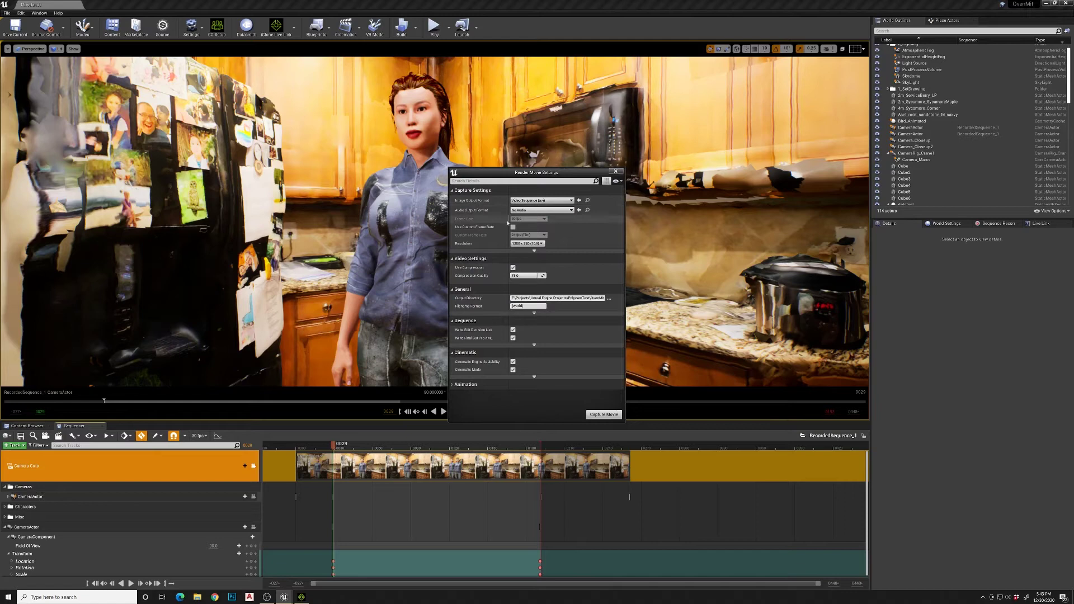
click(520, 251)
click(520, 243)
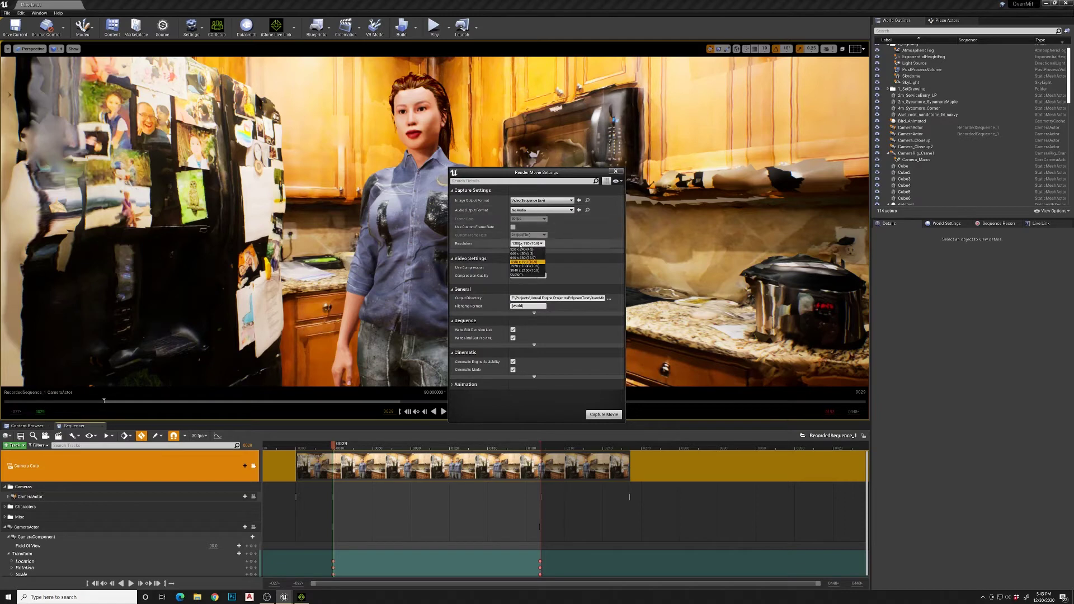
click(523, 270)
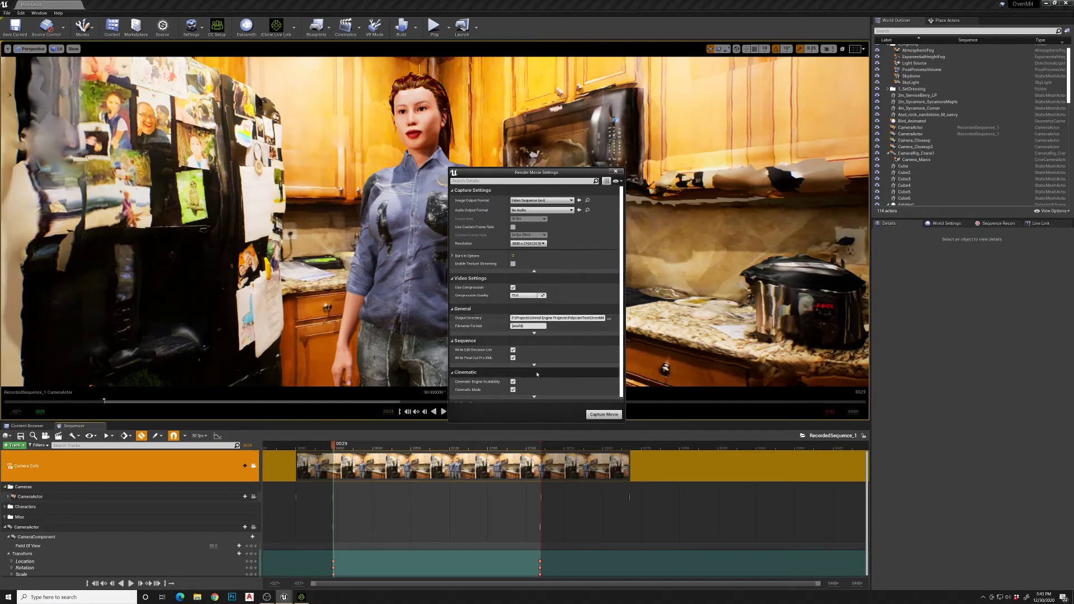
Enable Use Custom Start Frame and Use Custom End Frame (0192) under Animation, and edit the warm-up frame count.
scroll(539, 368, down, 1)
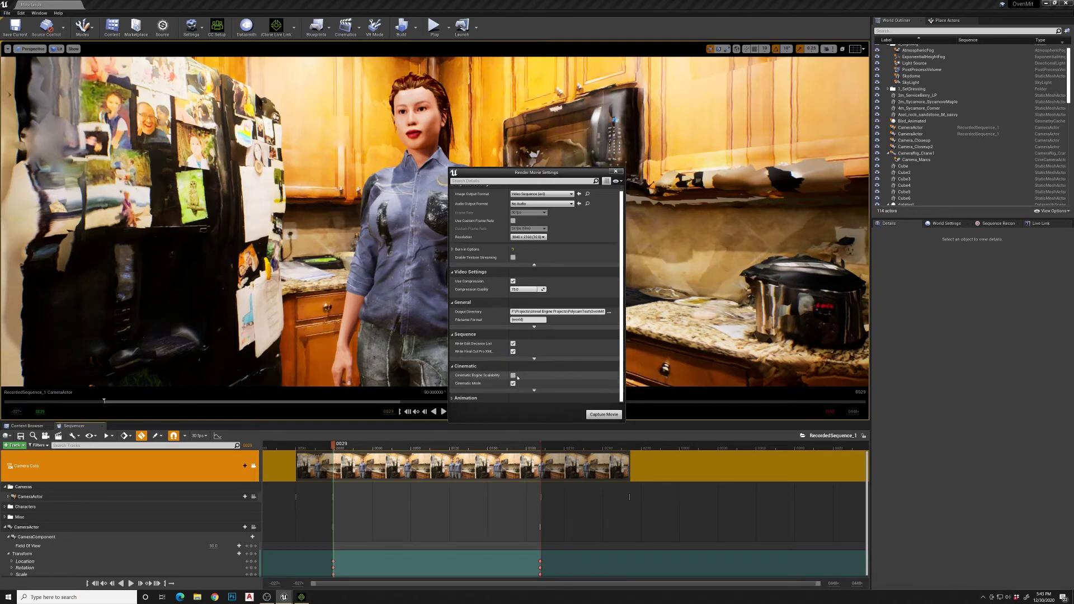
click(475, 398)
scroll(474, 397, down, 2)
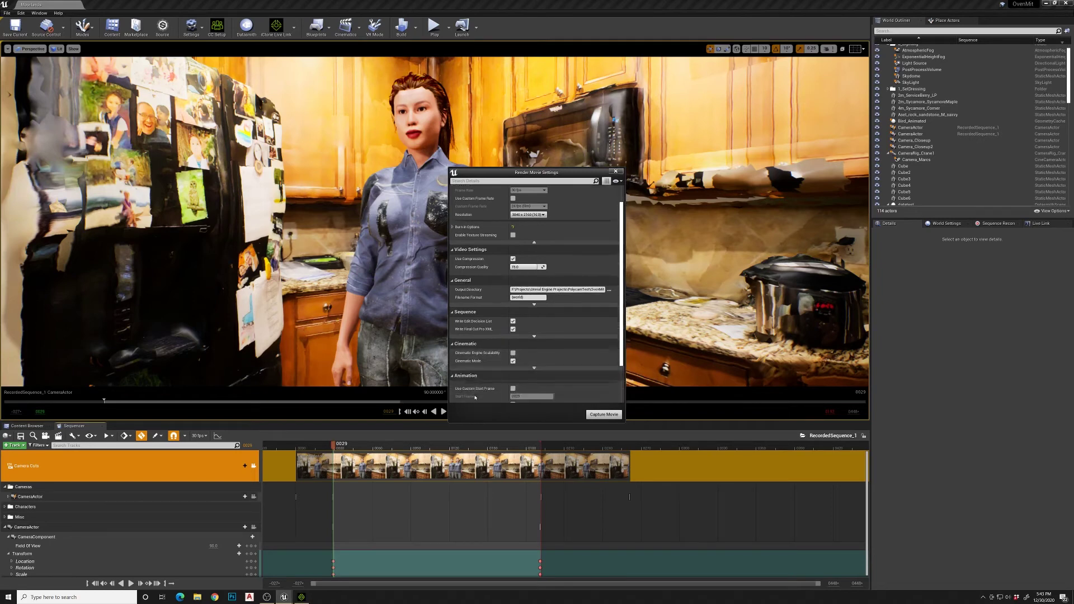
scroll(475, 397, down, 3)
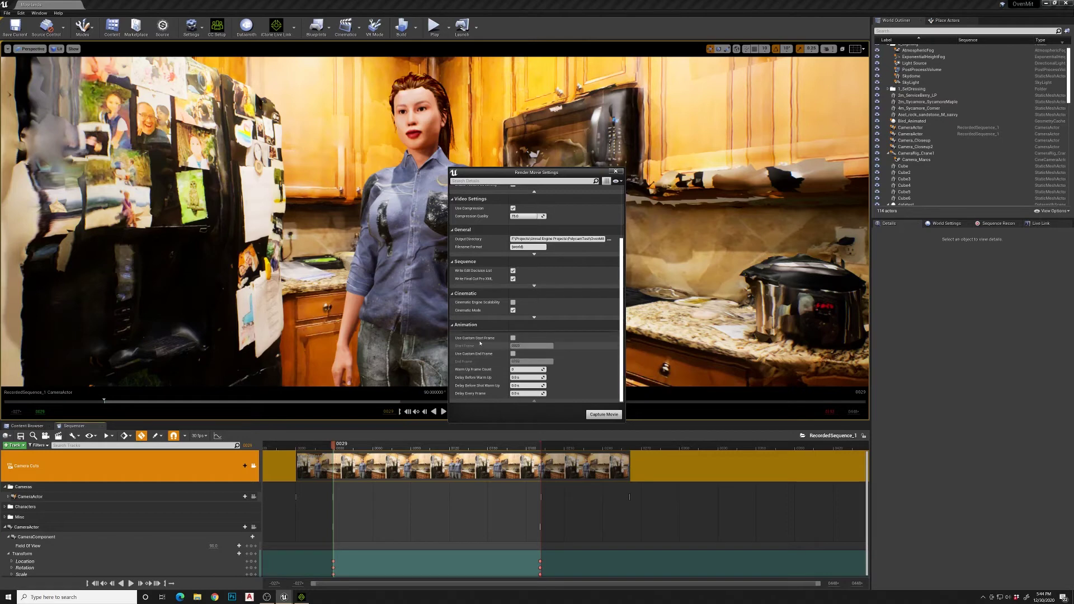
click(513, 338)
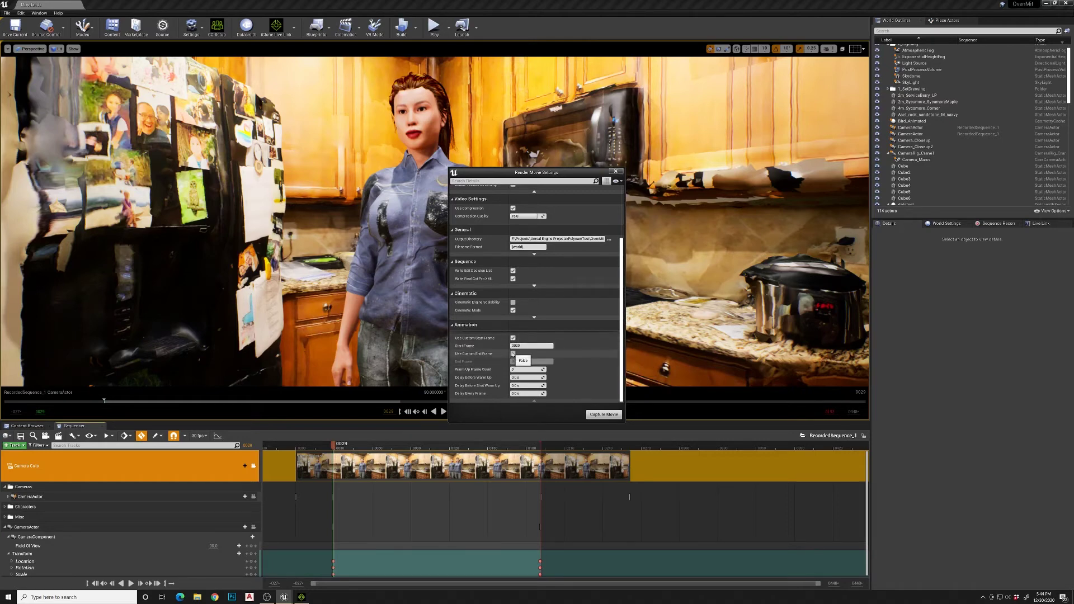
click(513, 353)
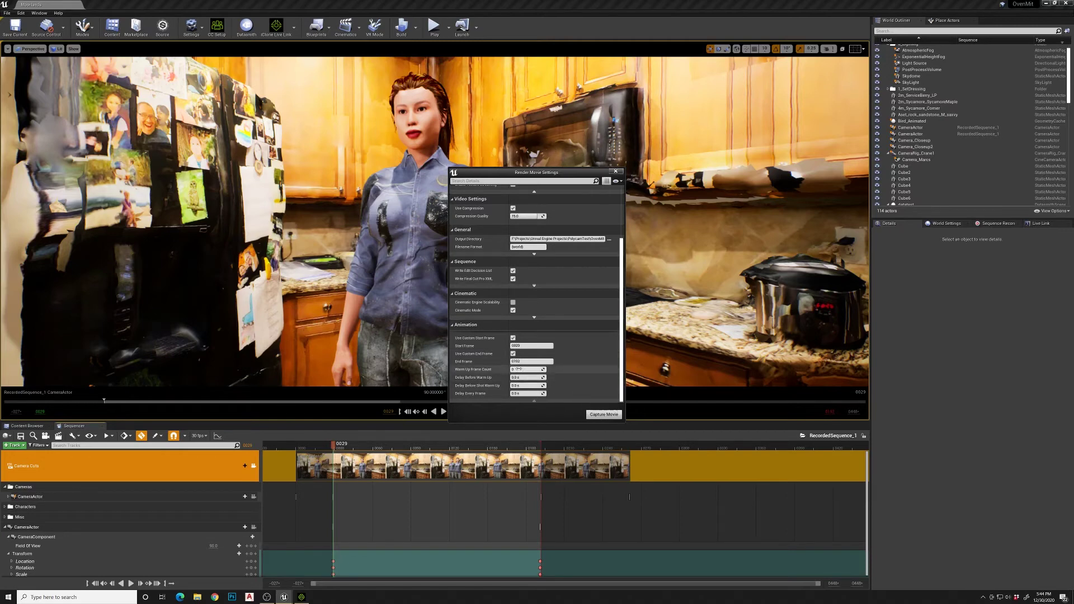
click(519, 369)
Capture the RecordedSequence_1 camera move as a 4K AVI movie.
click(608, 415)
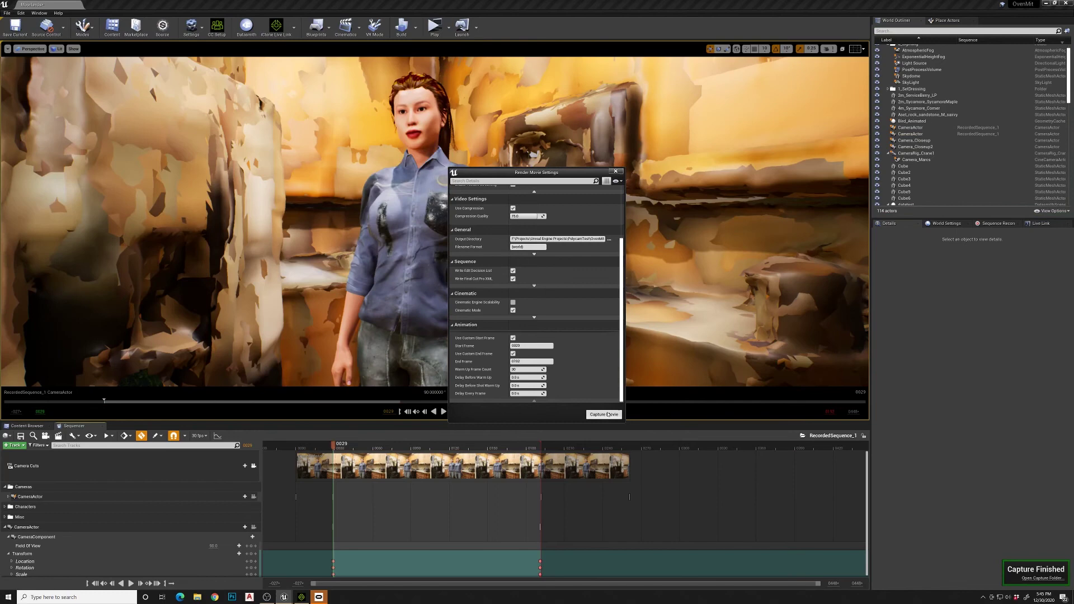
Dismiss Render Movie Settings and quit the editor to get the Save Content prompt for Moorlands.
click(607, 415)
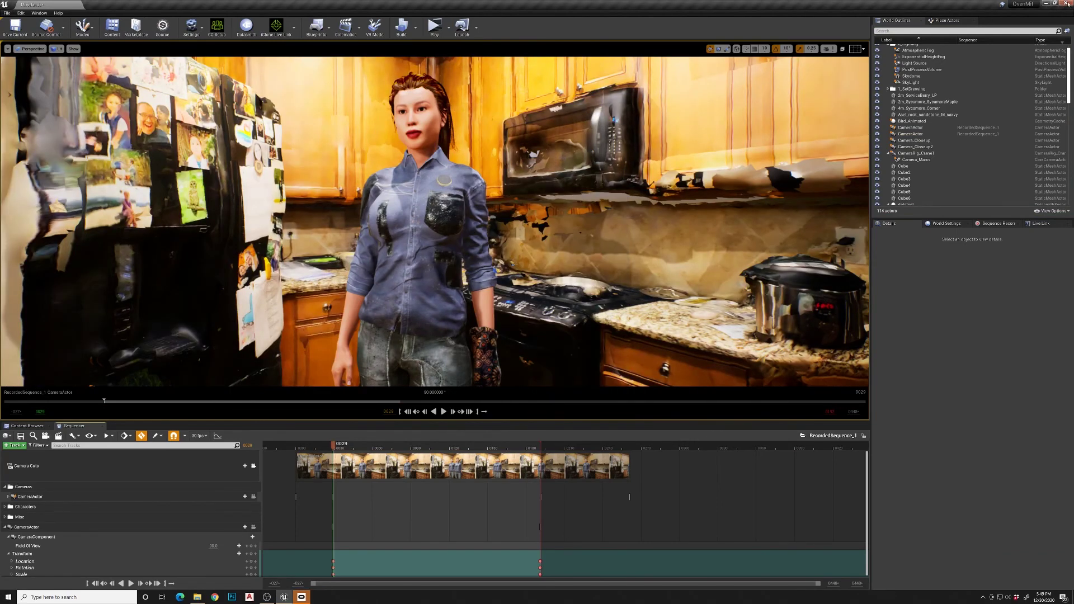
click(1066, 3)
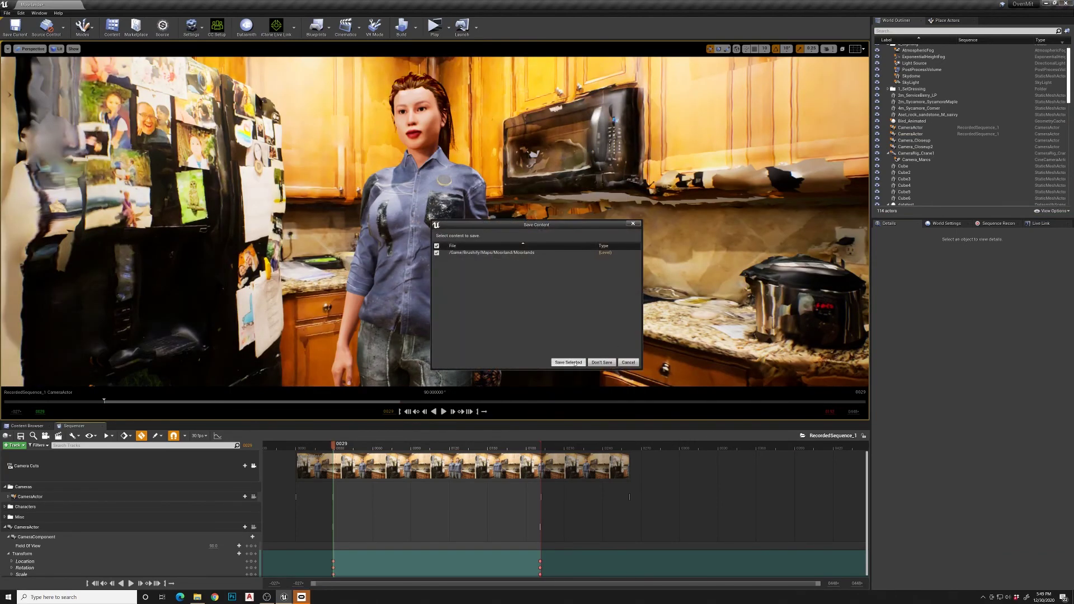